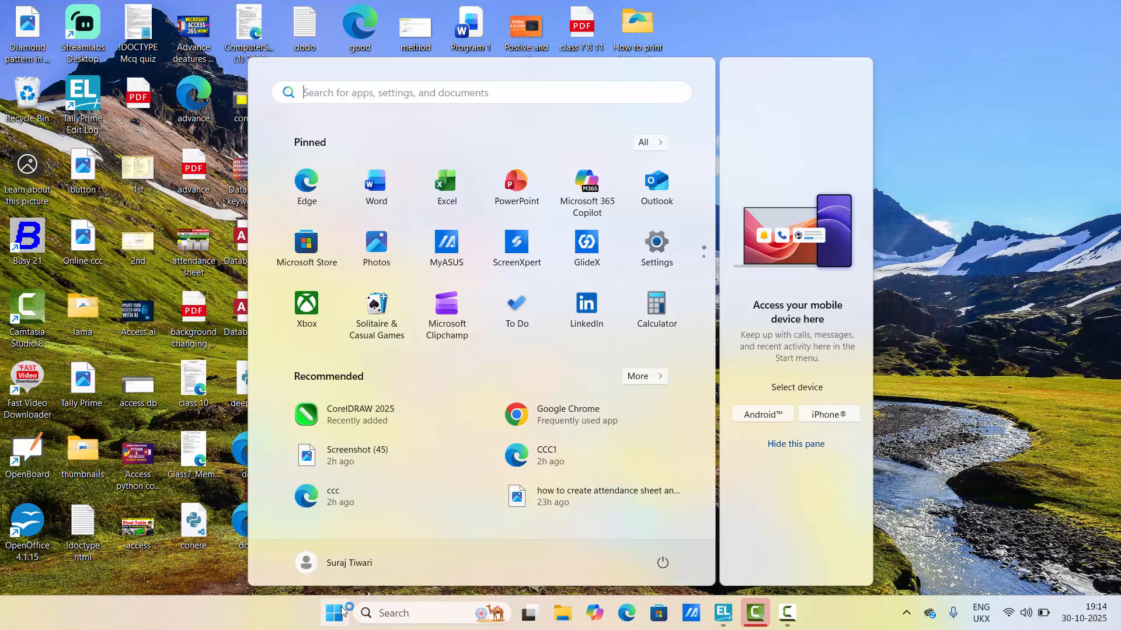
Launch Chrome and load google.co.in in a new tab, closing the ChatGPT tab
{"action": "type", "text": "chr"}
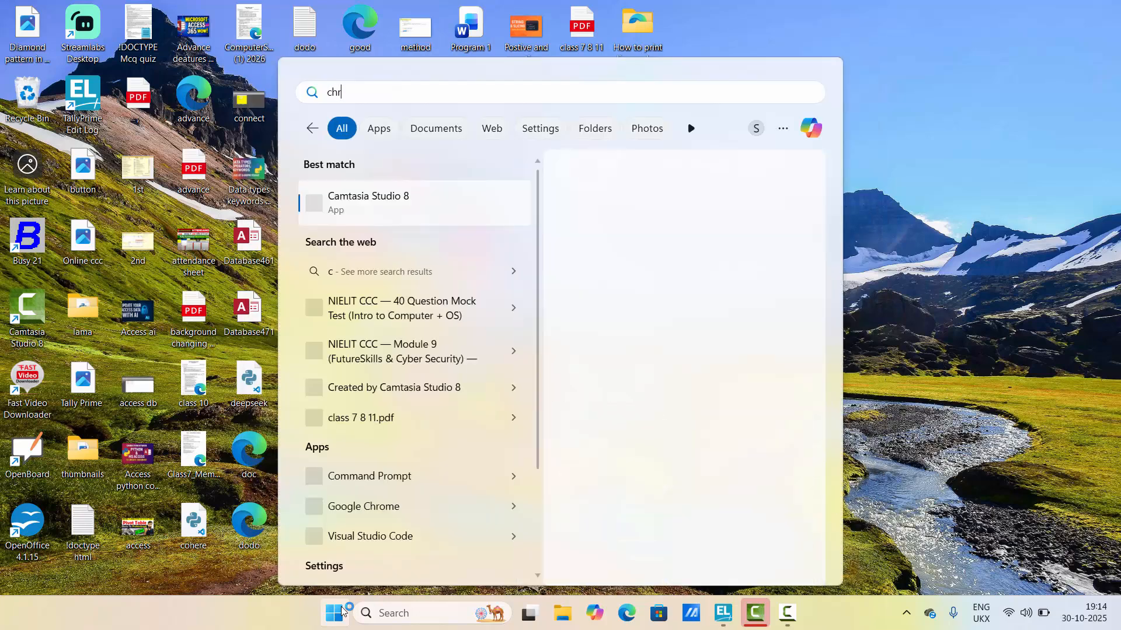
{"action": "key", "text": "Return"}
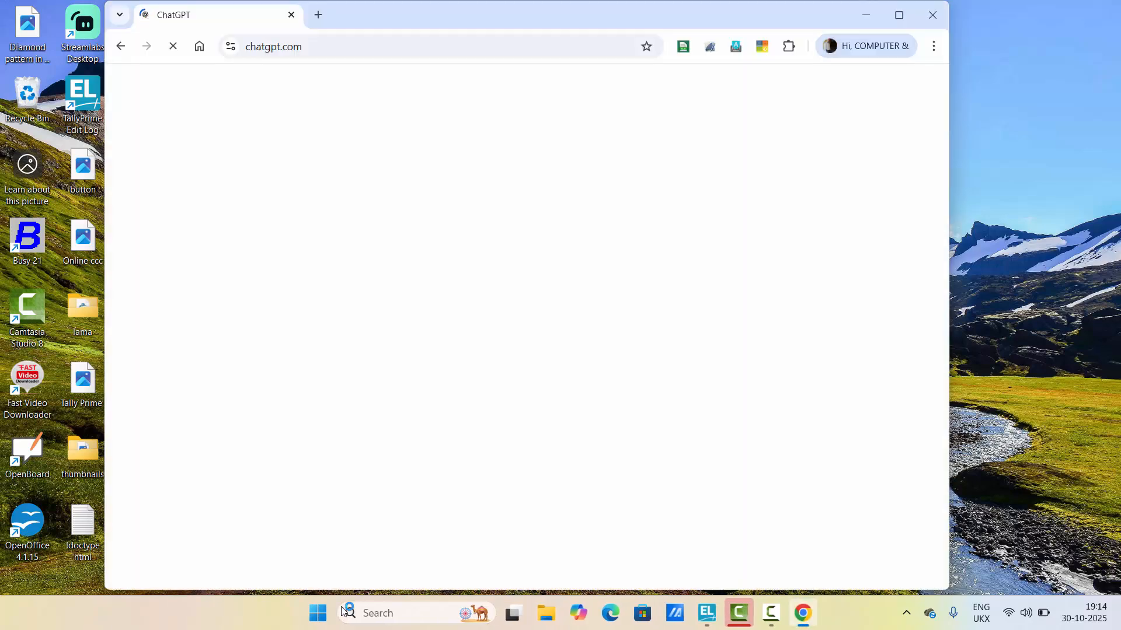
{"action": "left_click", "coordinate": [317, 16]}
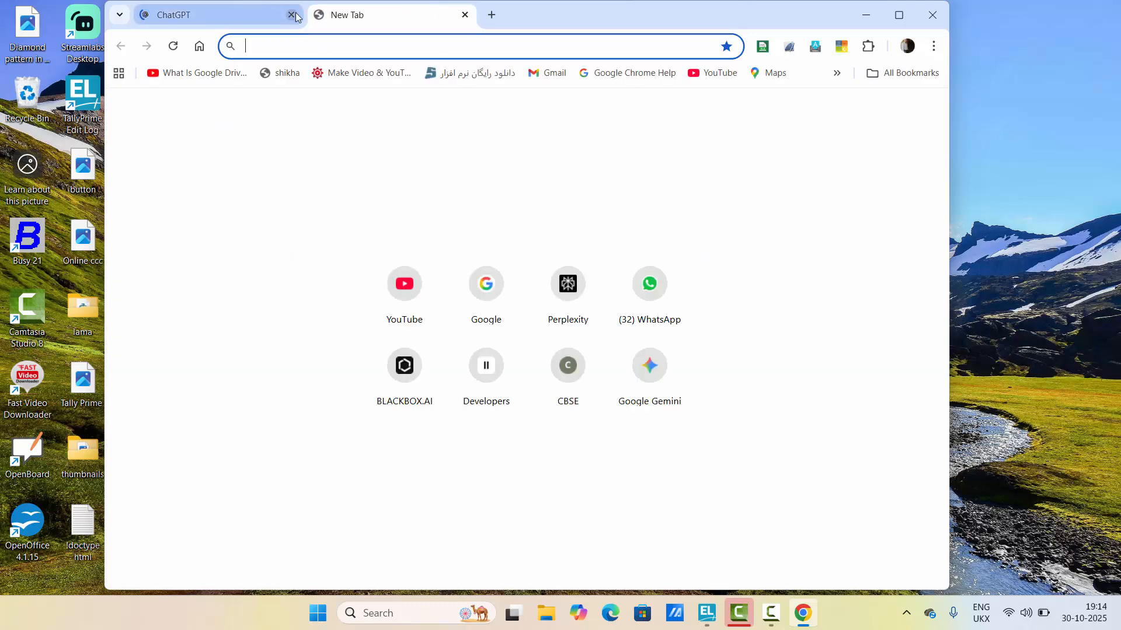
{"action": "left_click", "coordinate": [294, 15]}
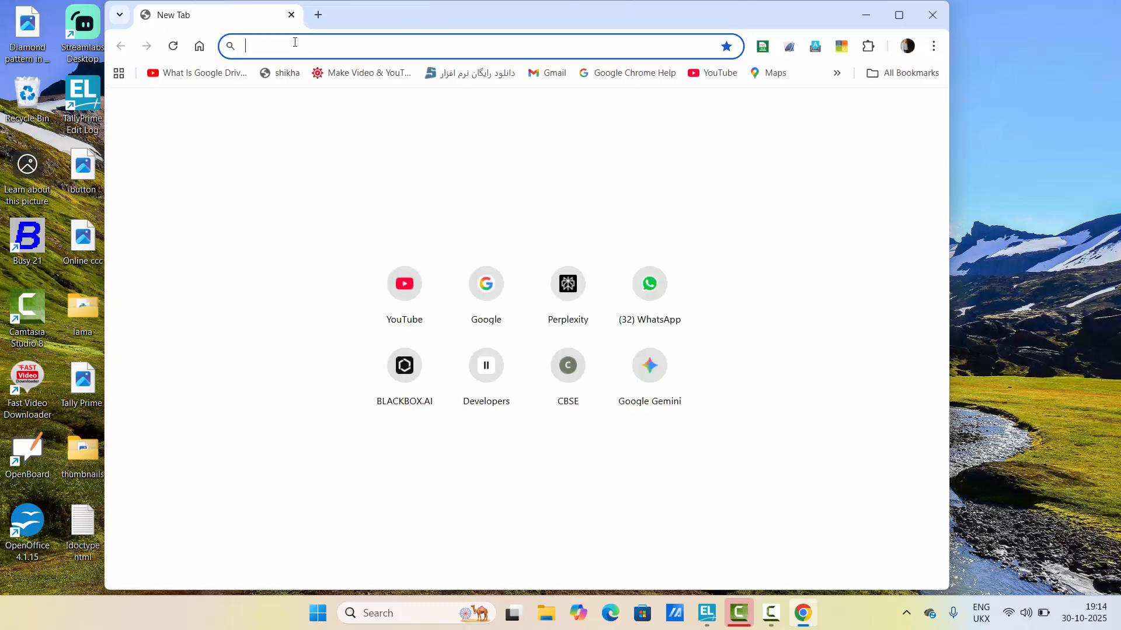
{"action": "type", "text": "google.co.in"}
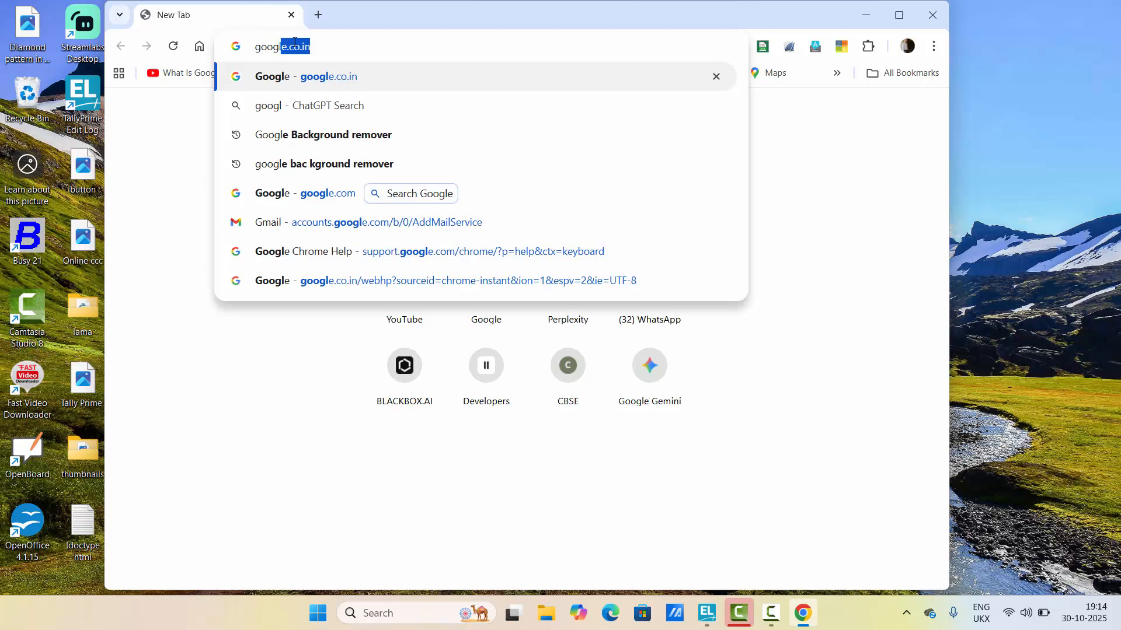
{"action": "key", "text": "Return"}
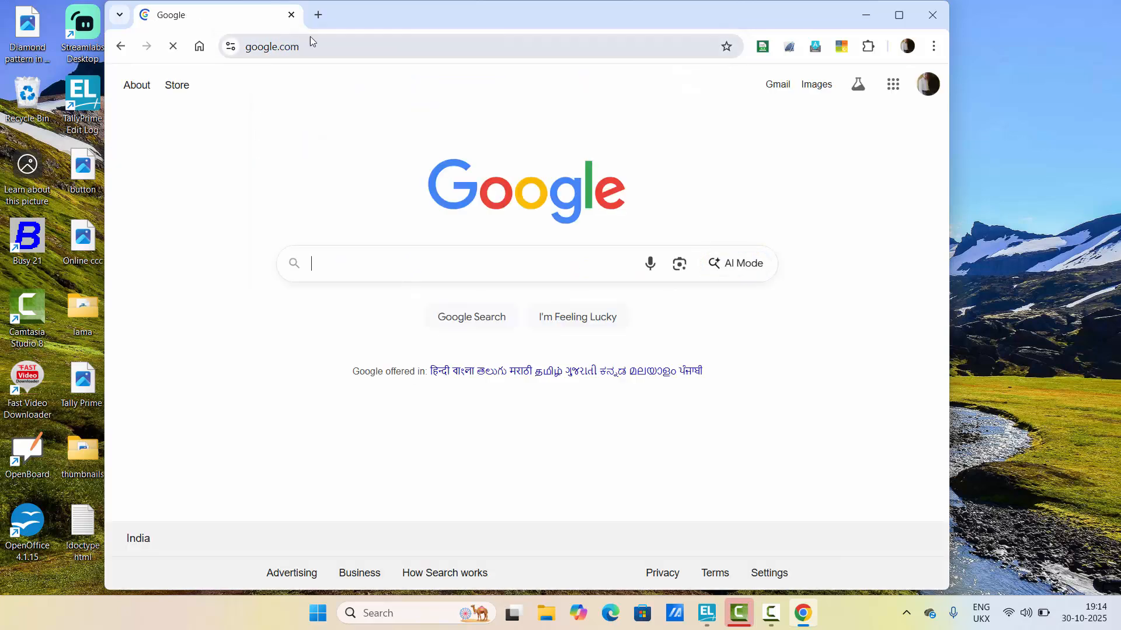
Look up "ulla browser" in a new tab, open the Ulaa website result and close the ChatGPT results tab
{"action": "left_click", "coordinate": [317, 23]}
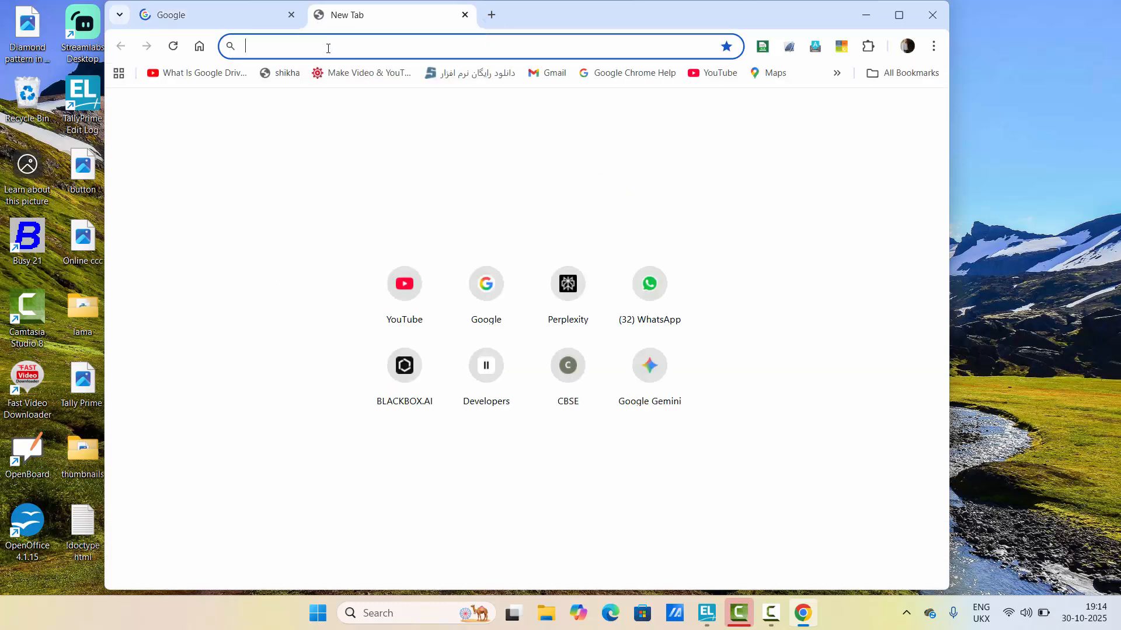
{"action": "type", "text": "uulk"}
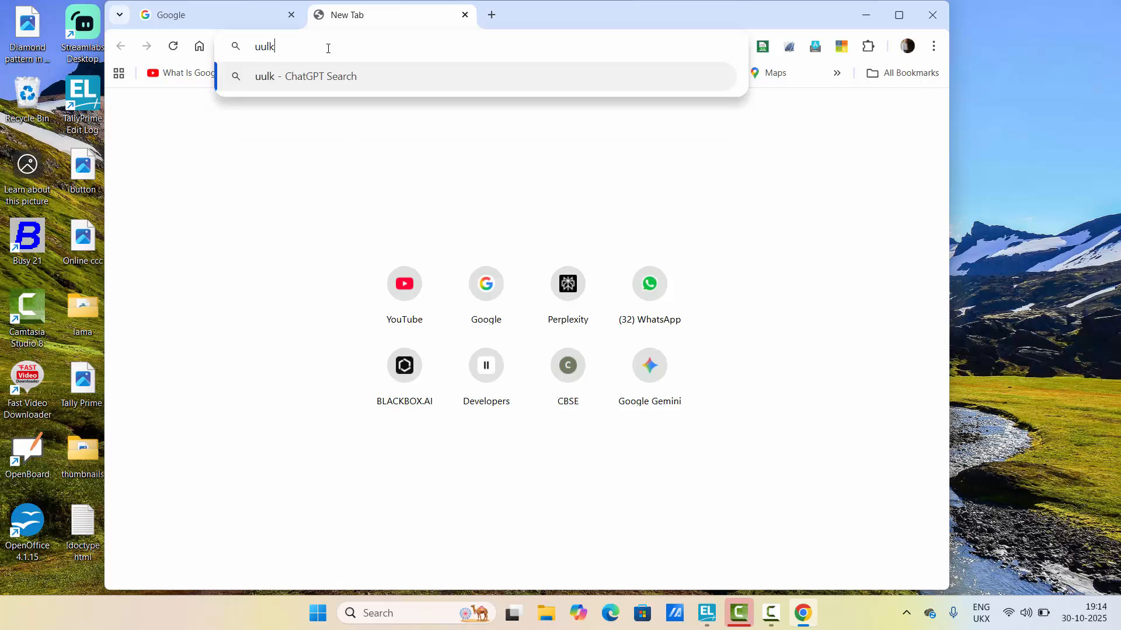
{"action": "key", "text": "BackSpace"}
{"action": "key", "text": "BackSpace"}
{"action": "key", "text": "BackSpace"}
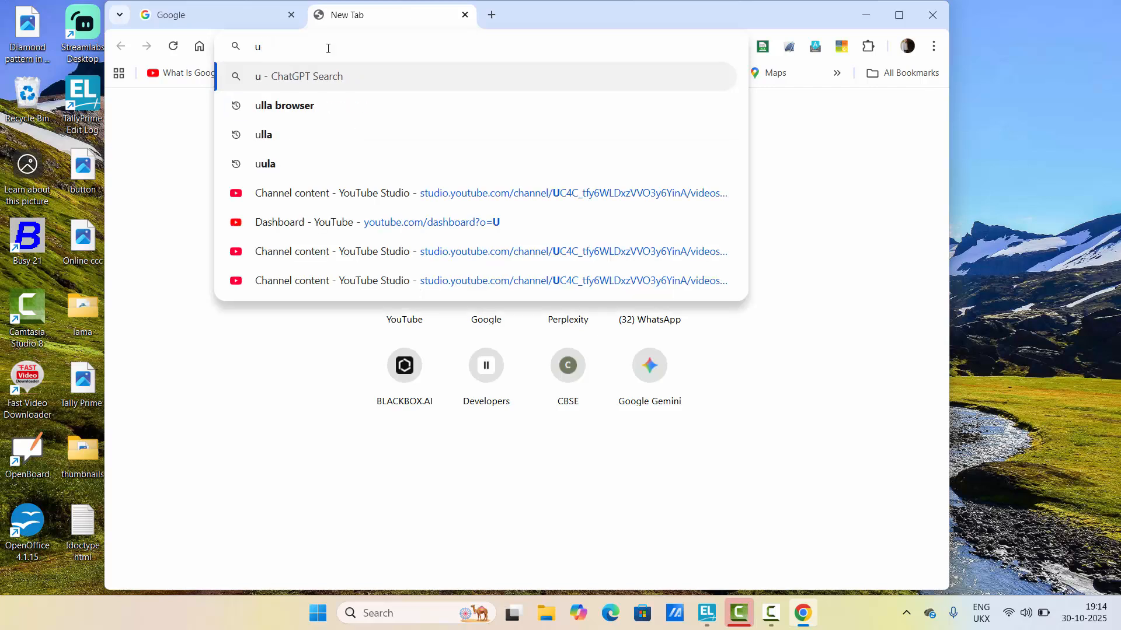
{"action": "type", "text": "lla"}
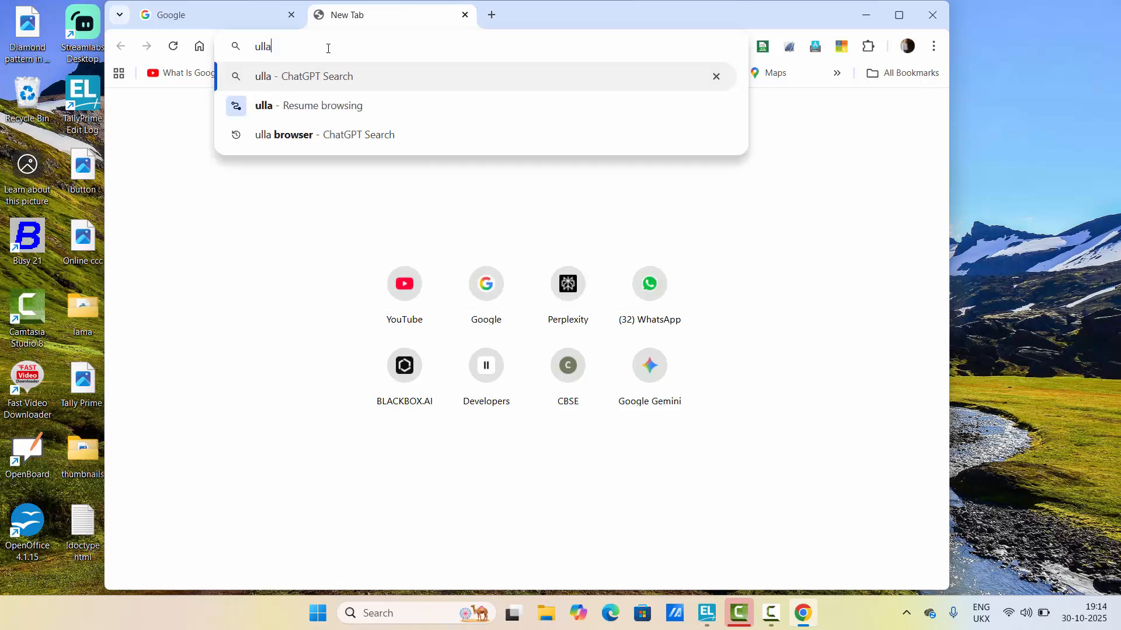
{"action": "key", "text": "Down"}
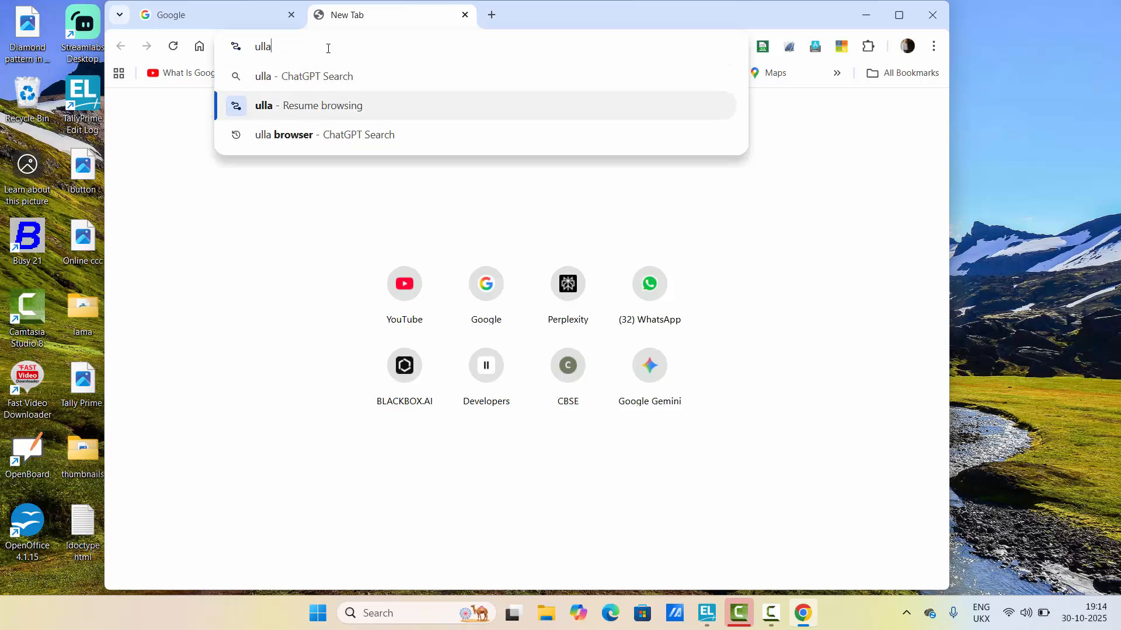
{"action": "key", "text": "Down"}
{"action": "key", "text": "Return"}
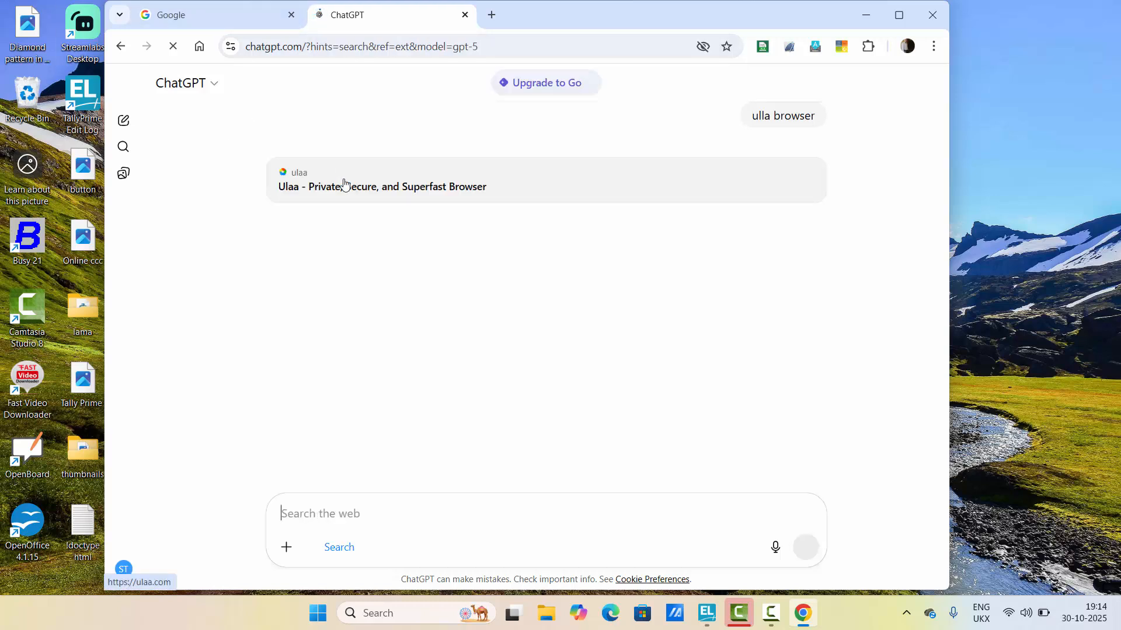
{"action": "left_click", "coordinate": [345, 184]}
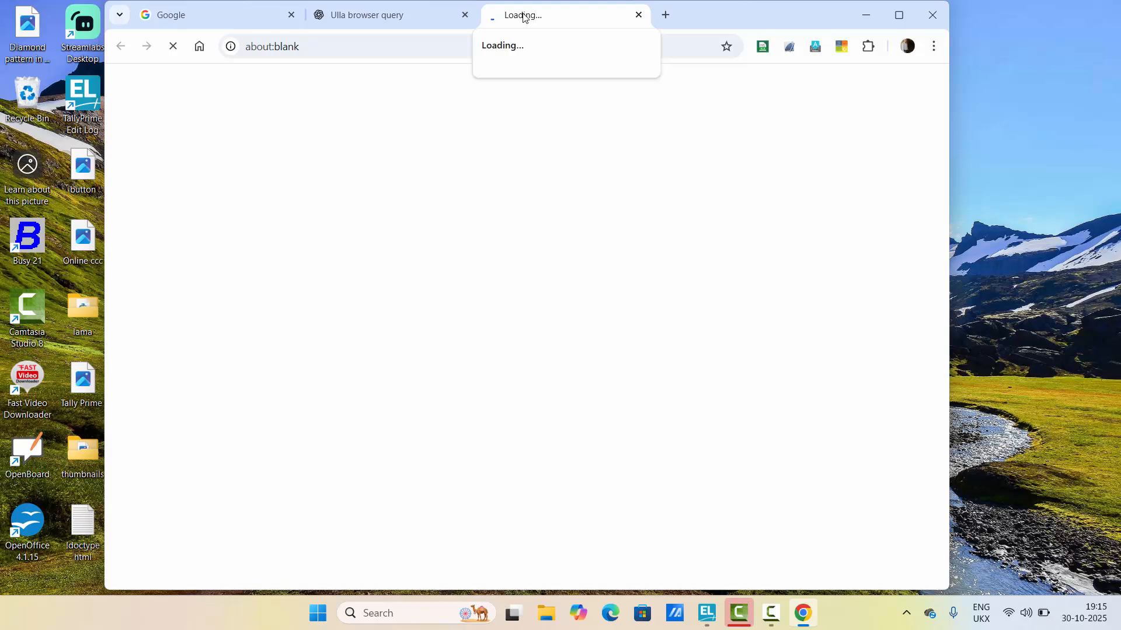
{"action": "left_click", "coordinate": [464, 16]}
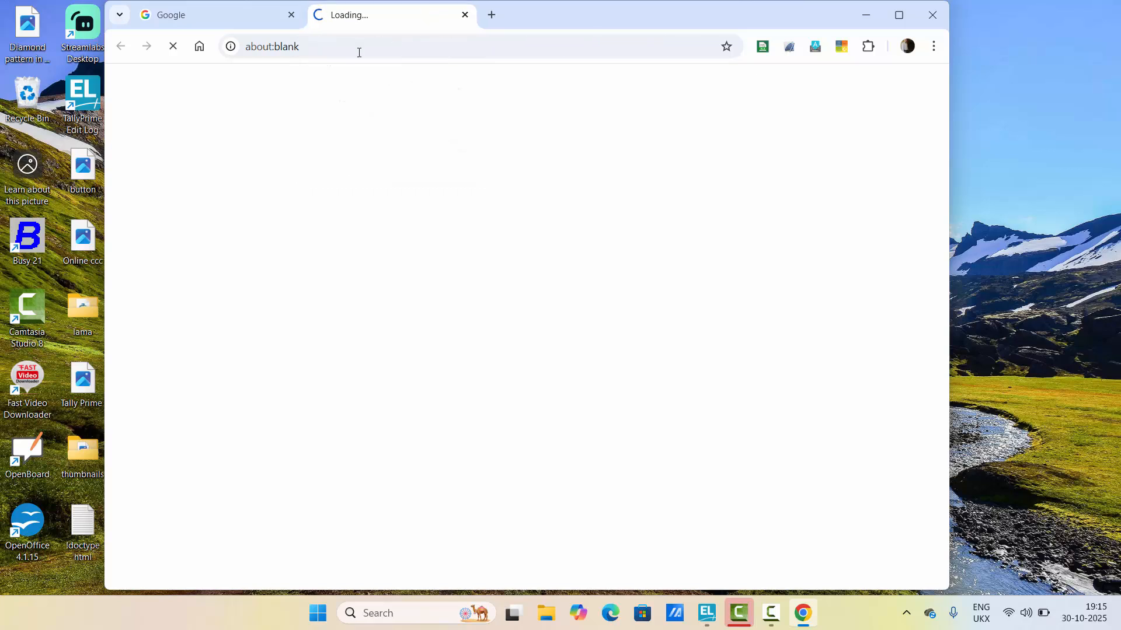
Maximize the browser window, search Google for "zoho" and close the ulaa.com tab
{"action": "left_click", "coordinate": [898, 16]}
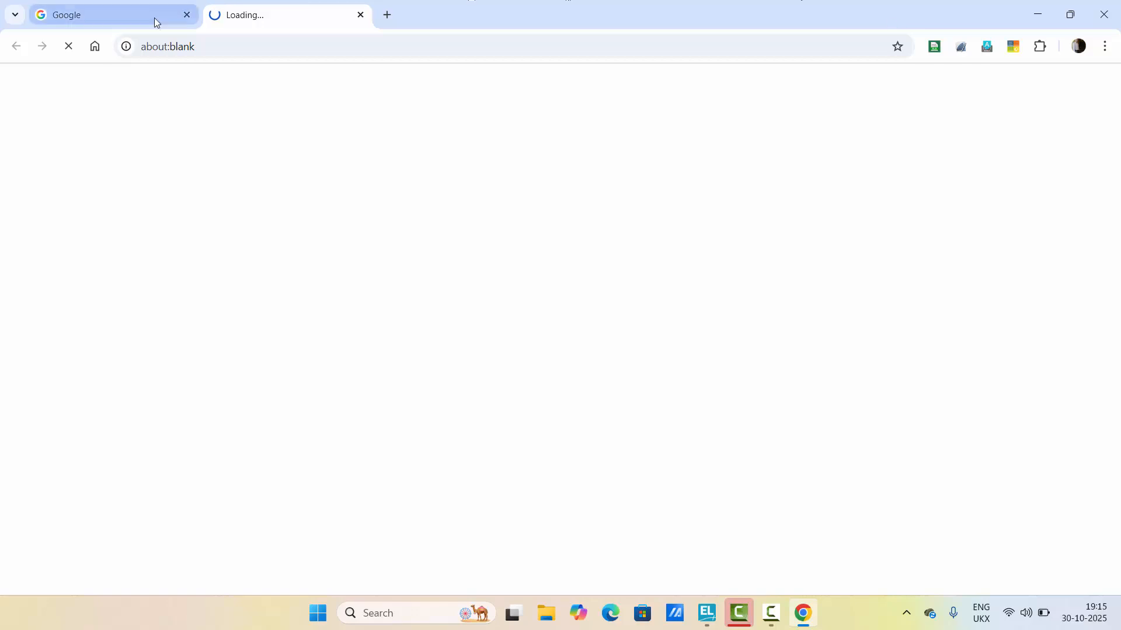
{"action": "left_click", "coordinate": [86, 26]}
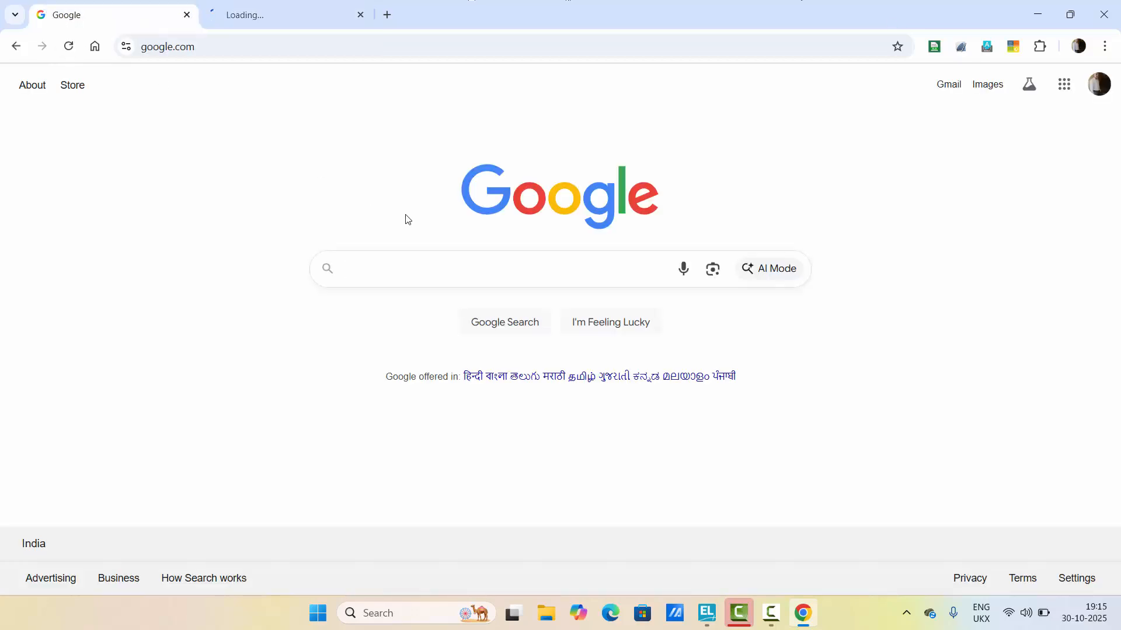
{"action": "left_click", "coordinate": [405, 272]}
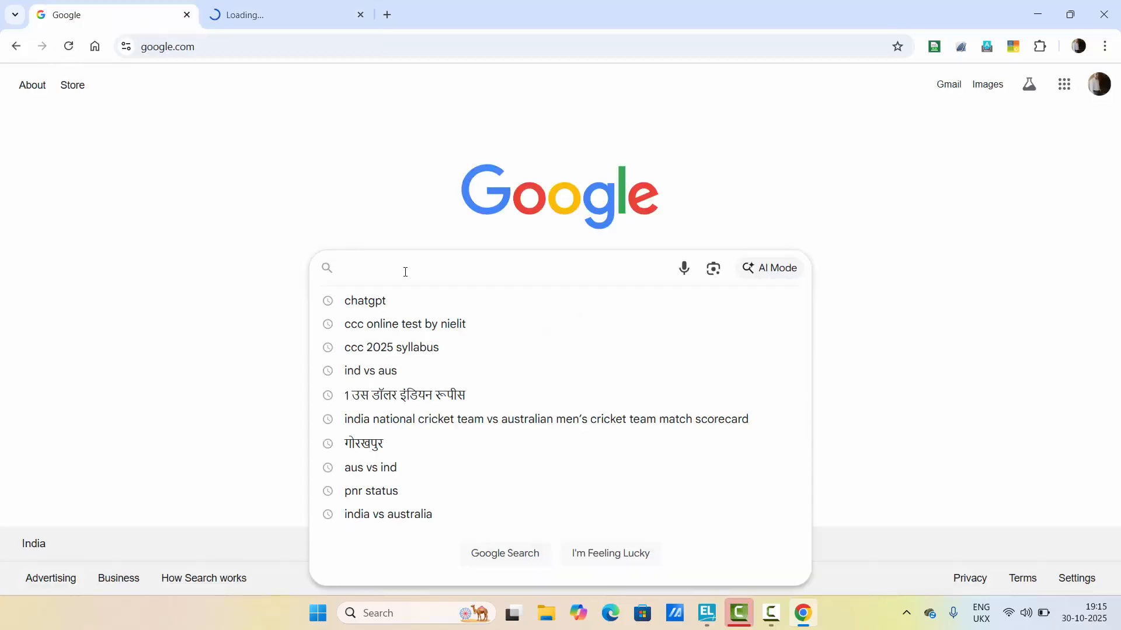
{"action": "type", "text": "zoho"}
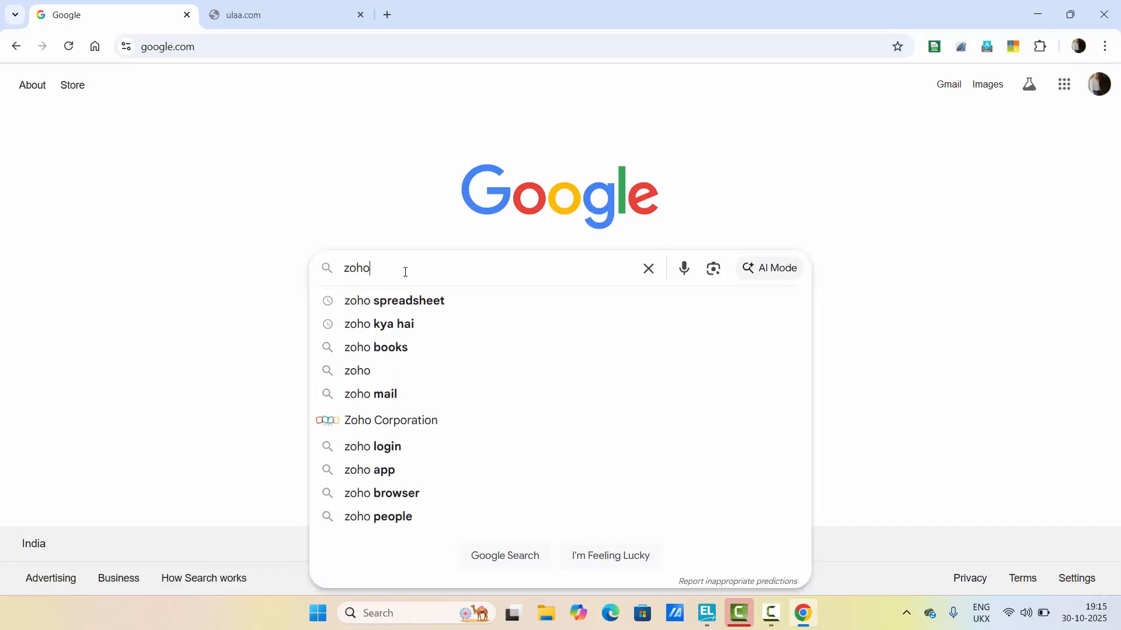
{"action": "key", "text": "Return"}
{"action": "left_click", "coordinate": [308, 3]}
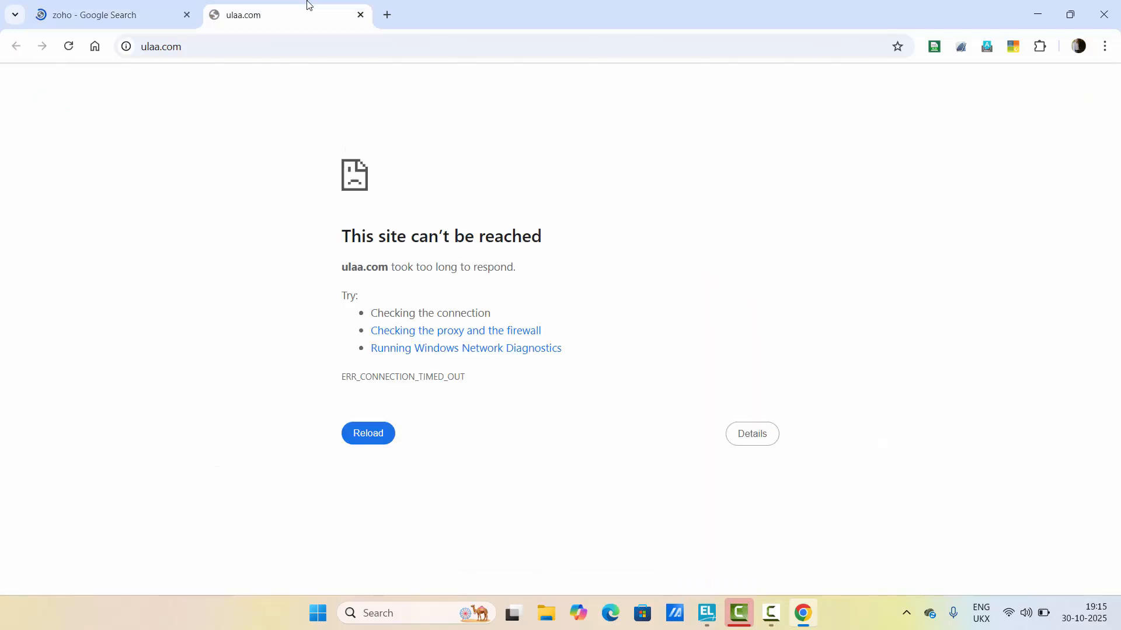
{"action": "left_click", "coordinate": [360, 15]}
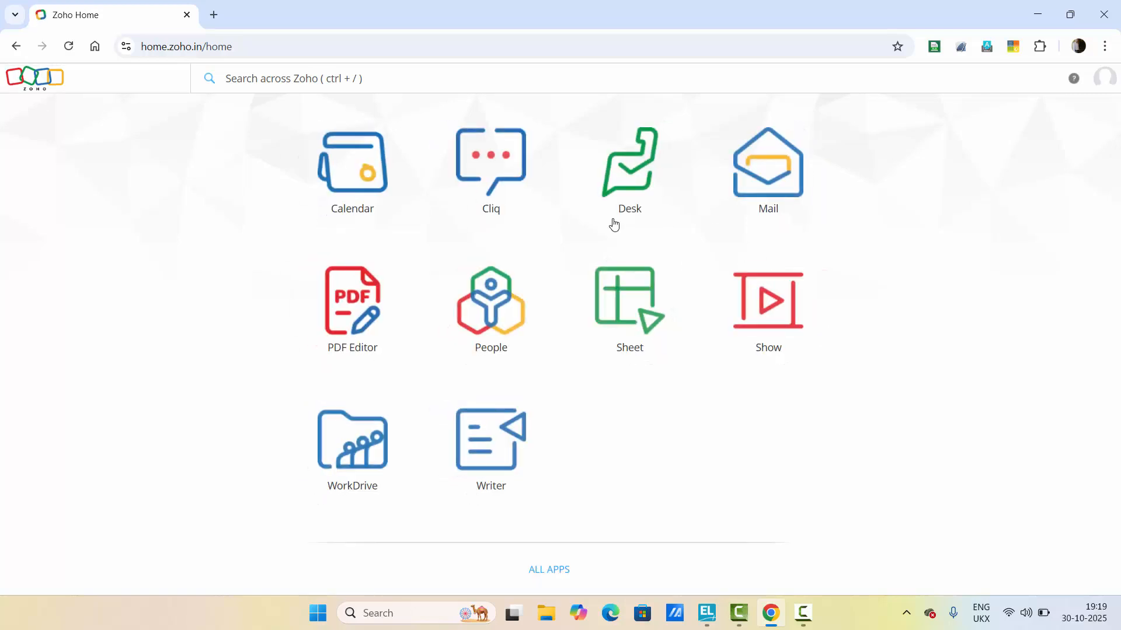
Open the Sheet app from Zoho Home and create a new spreadsheet
{"action": "left_click", "coordinate": [629, 309]}
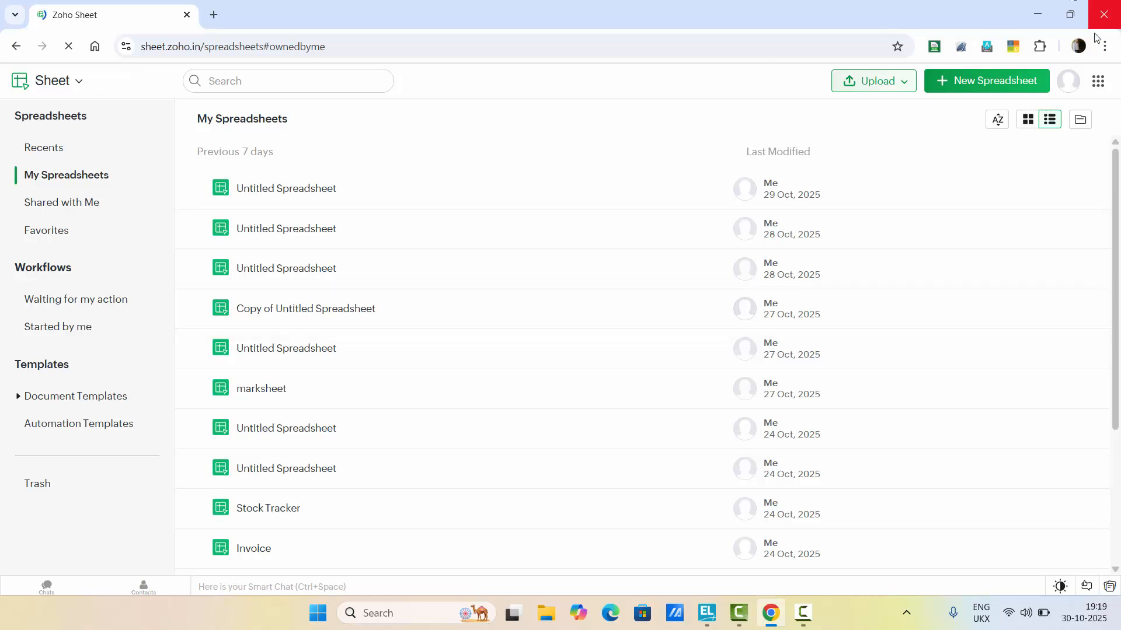
{"action": "left_click", "coordinate": [979, 77]}
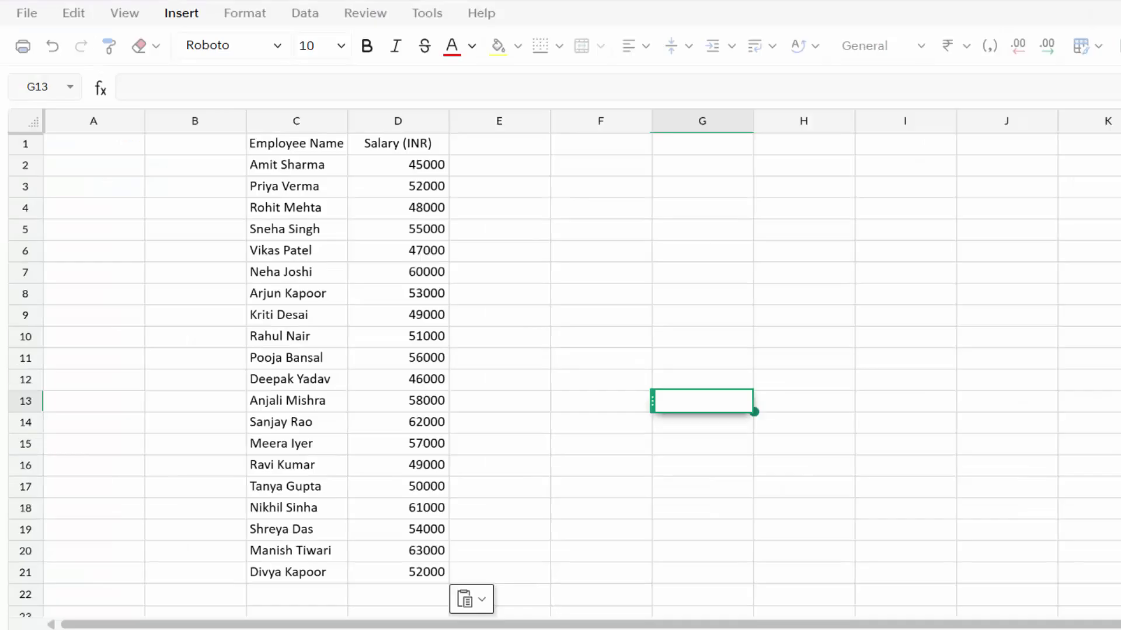
Format the salaries in D2:D20 as Indian rupee (₹) currency
{"action": "left_click", "coordinate": [523, 321]}
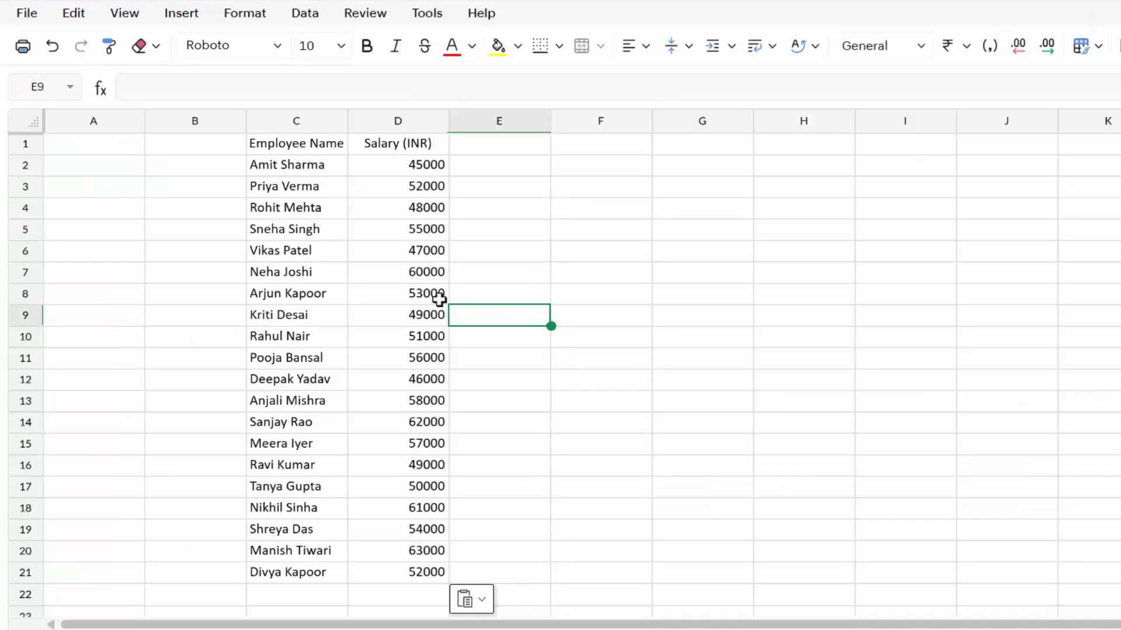
{"action": "left_click", "coordinate": [379, 263]}
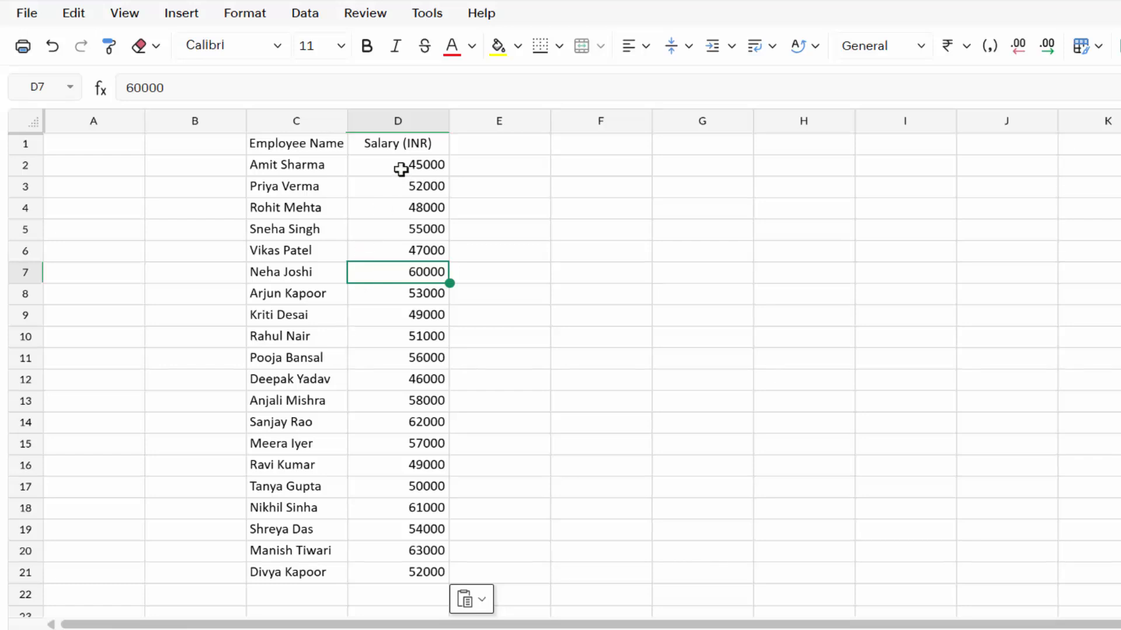
{"action": "left_click_drag", "start_coordinate": [400, 169], "coordinate": [410, 556]}
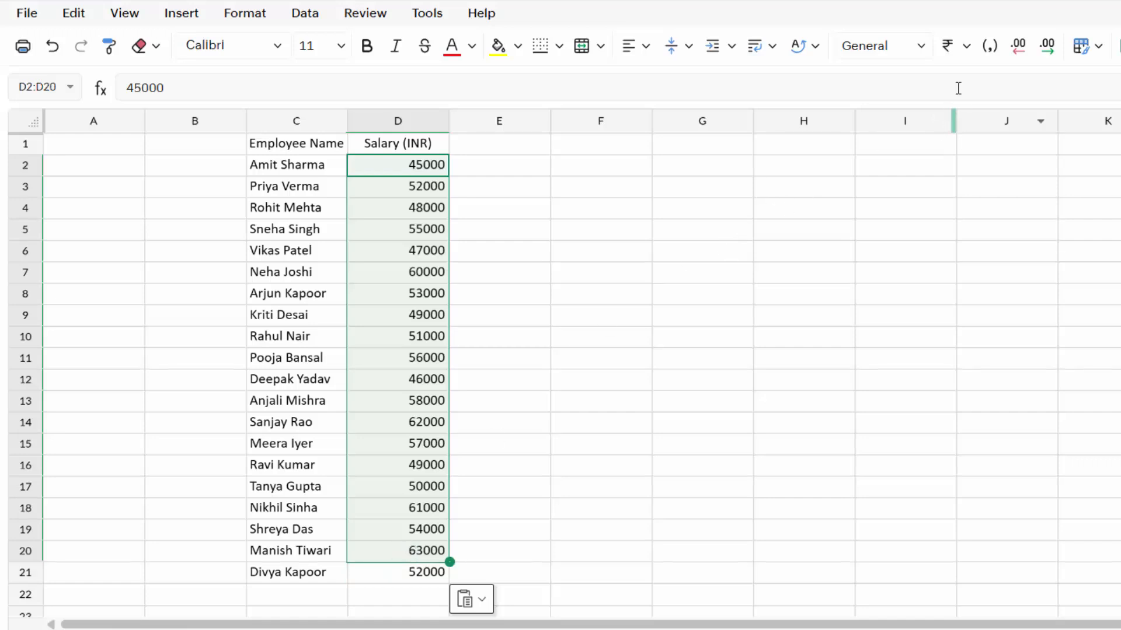
{"action": "left_click", "coordinate": [948, 52]}
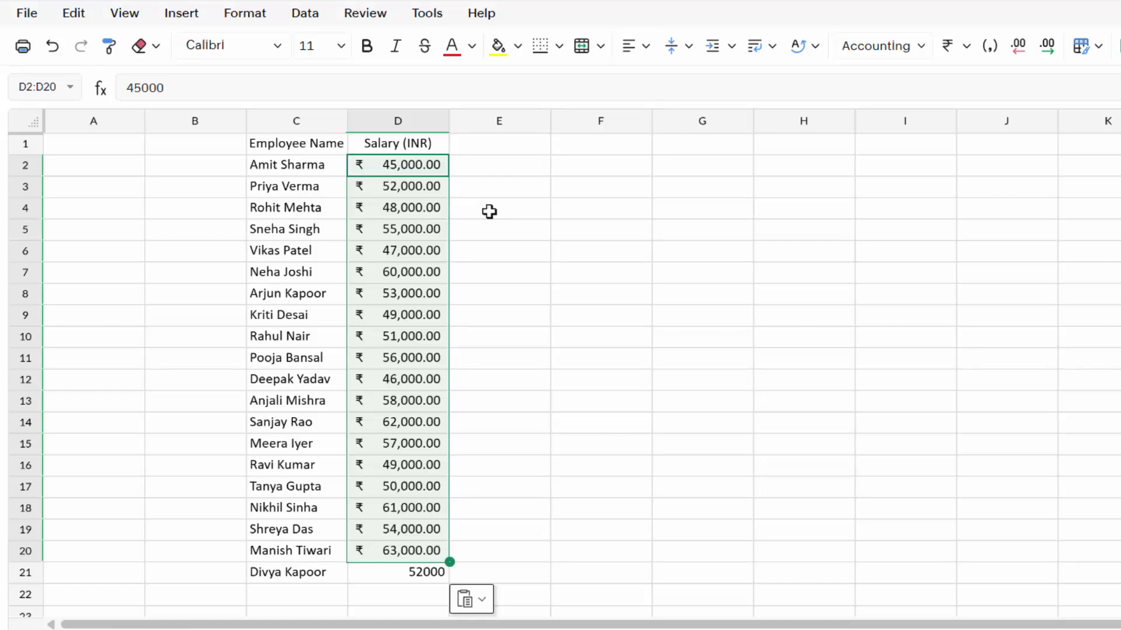
Apply all borders to the employee salary table in C1:D21
{"action": "key", "text": "ctrl+a"}
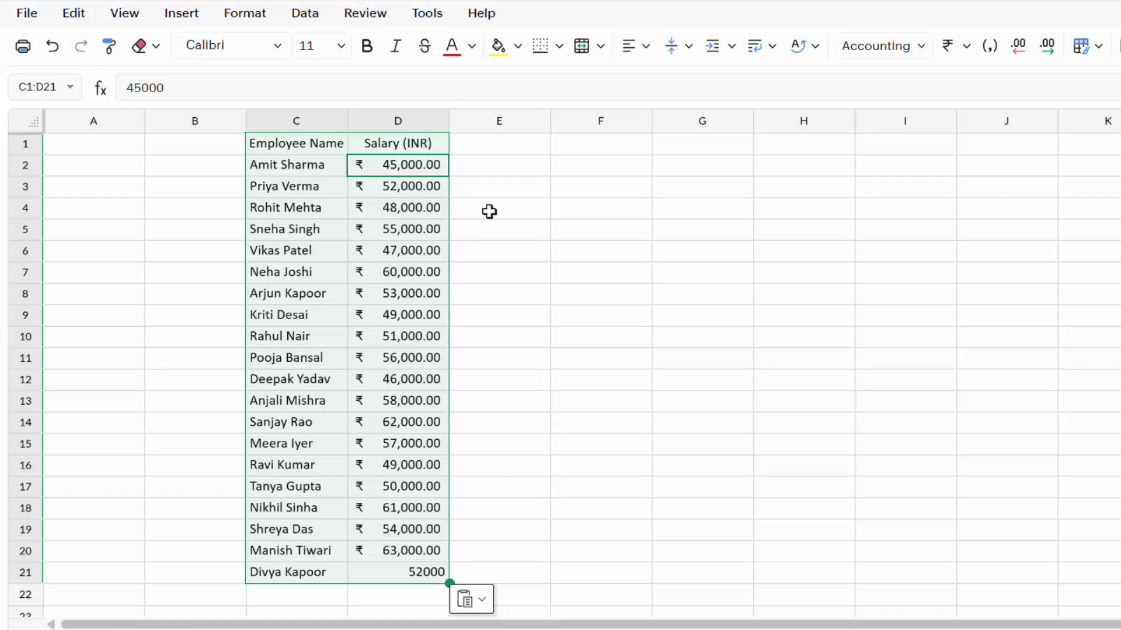
{"action": "left_click", "coordinate": [561, 48]}
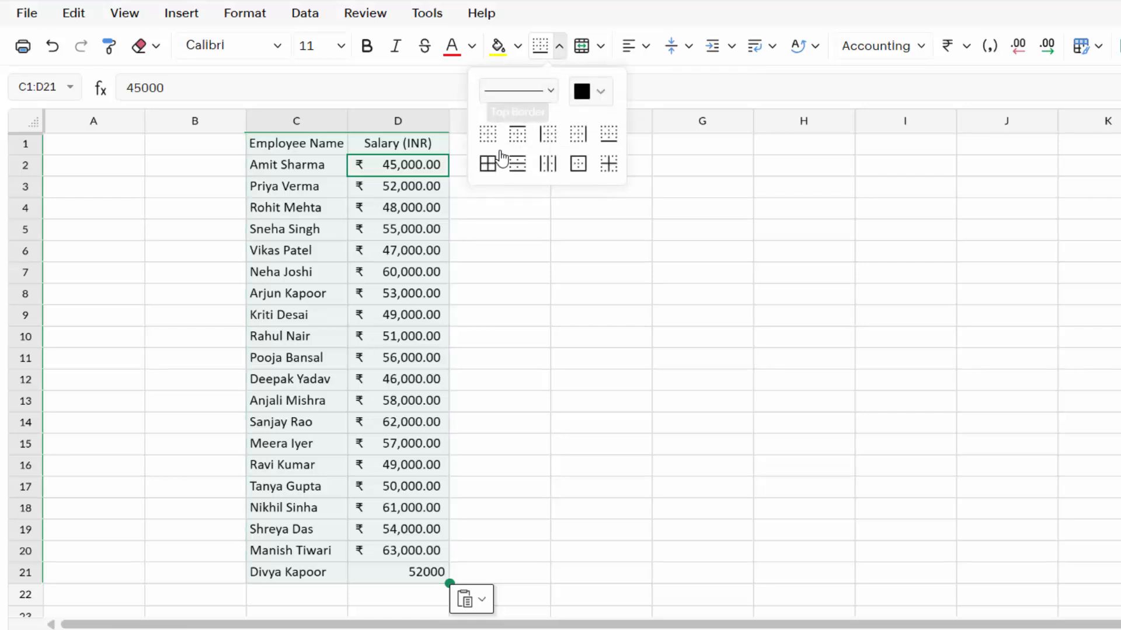
{"action": "left_click", "coordinate": [488, 165]}
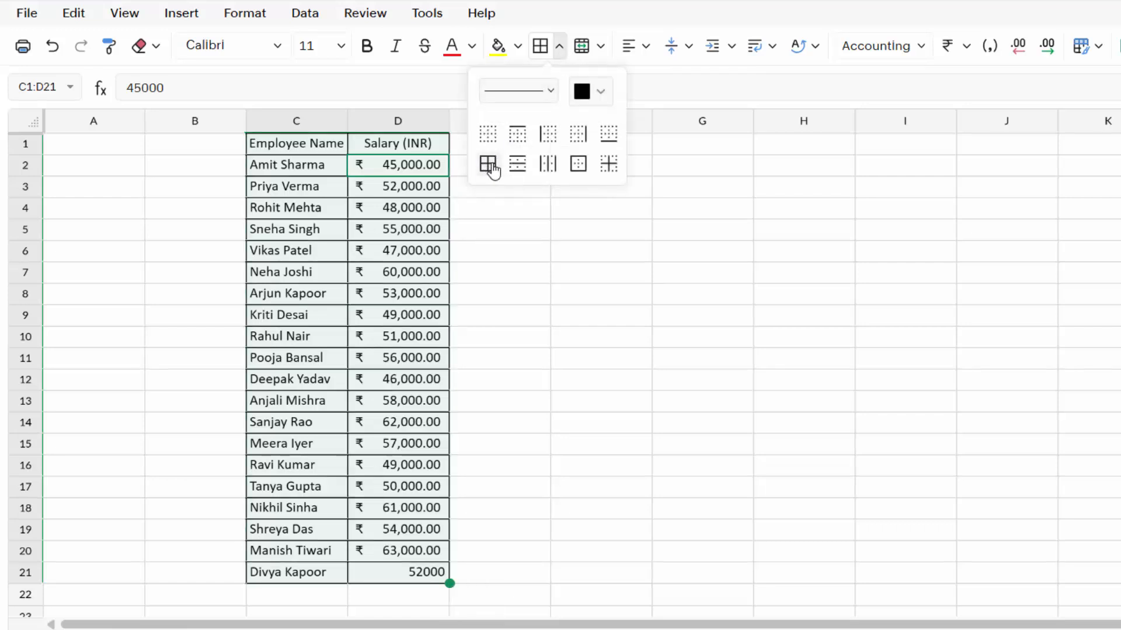
{"action": "left_click", "coordinate": [528, 356]}
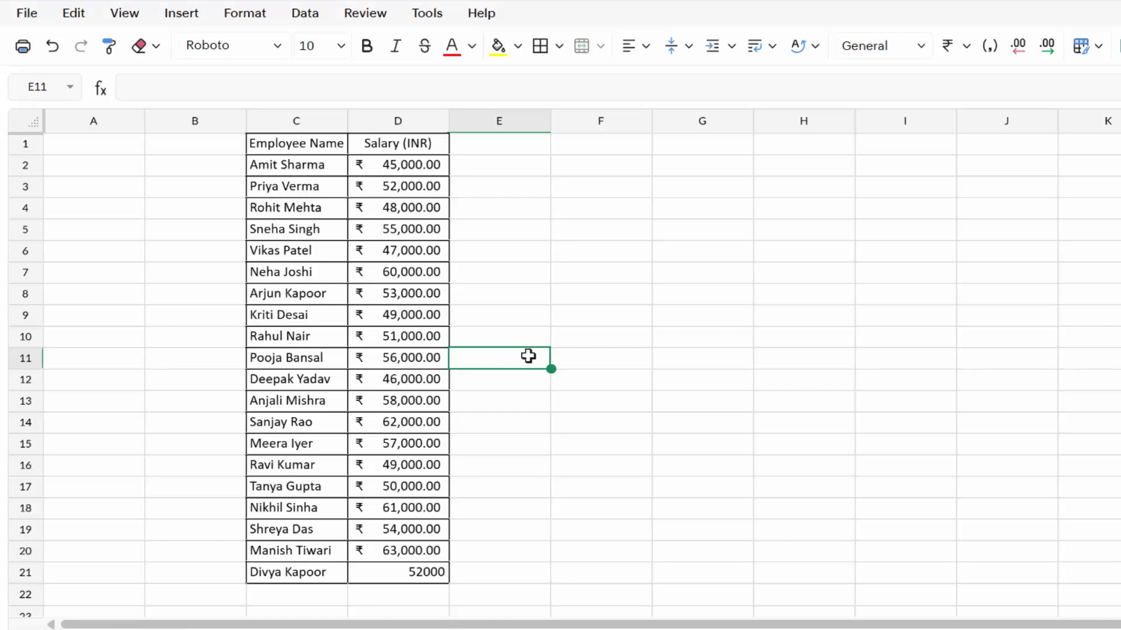
Review the salary column on Sheet1 and the PF rate in cell B3 of Sheet2, ending back on Sheet1
{"action": "left_click", "coordinate": [287, 163]}
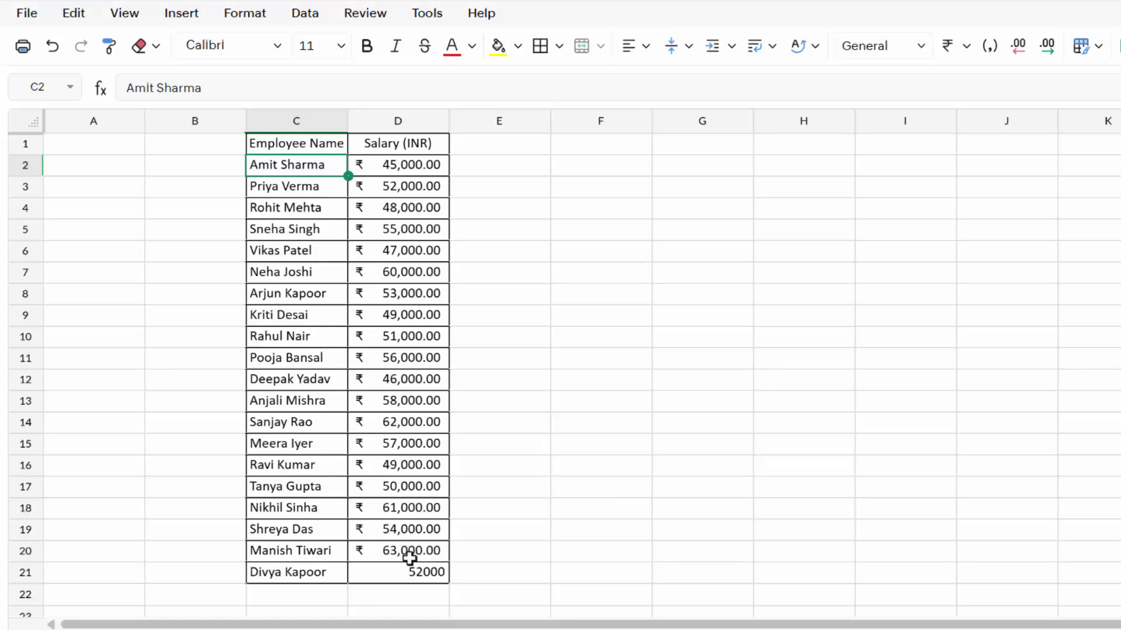
{"action": "left_click_drag", "start_coordinate": [415, 572], "coordinate": [413, 159]}
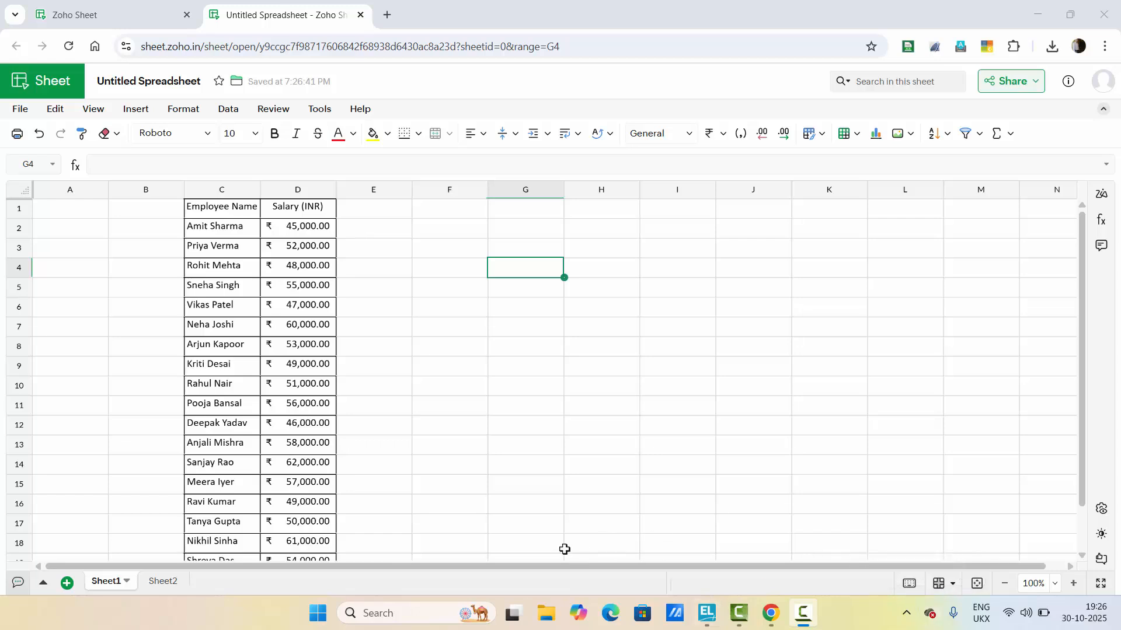
{"action": "left_click", "coordinate": [164, 581]}
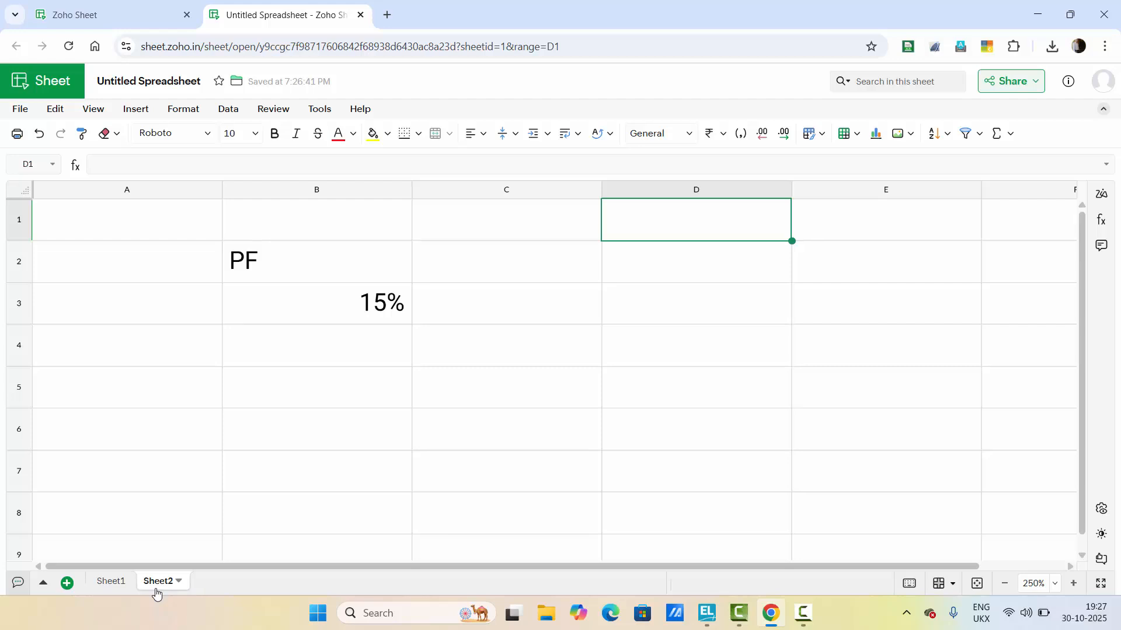
{"action": "left_click", "coordinate": [319, 310]}
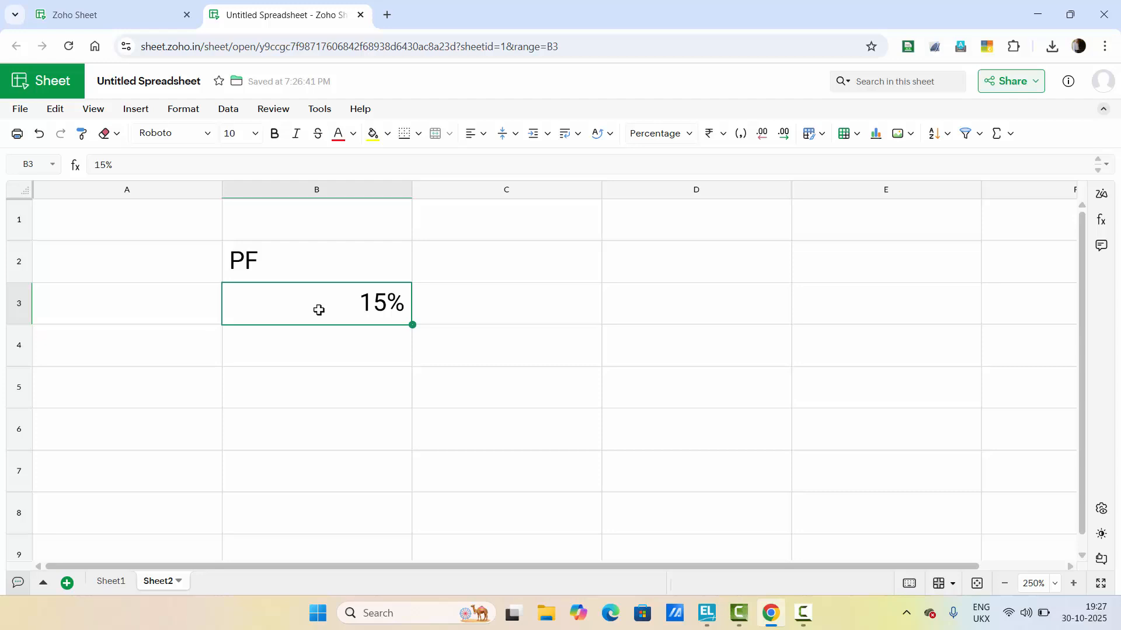
{"action": "left_click", "coordinate": [115, 583]}
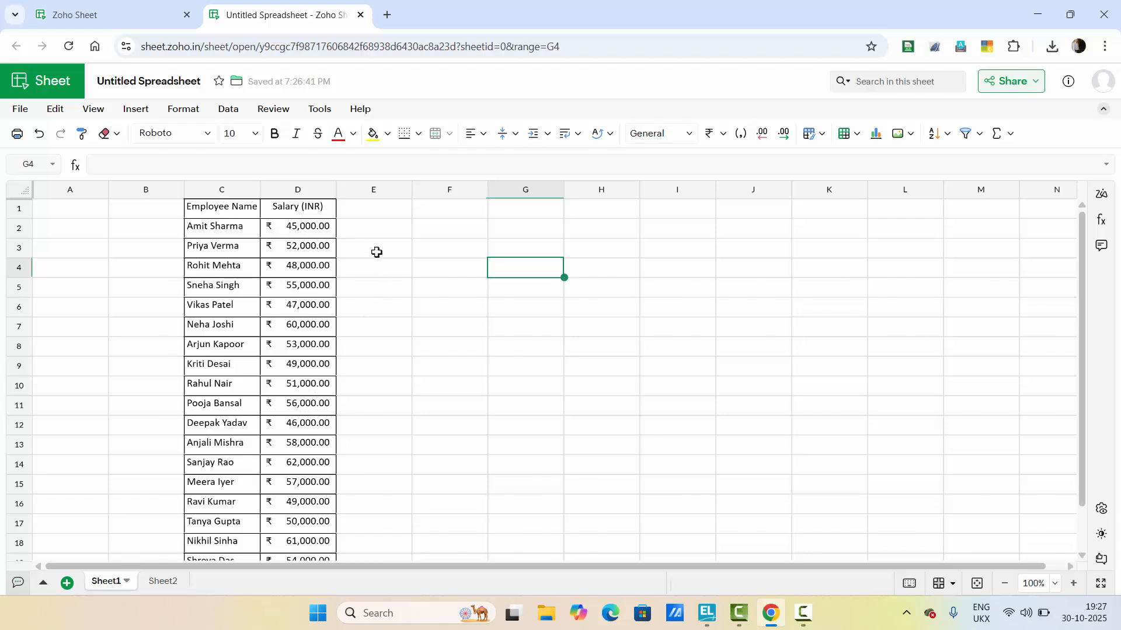
Enter the formula =D2*Sheet2.B3 in cell E2 of Sheet1 to calculate the first employee's PF amount
{"action": "left_click", "coordinate": [376, 233]}
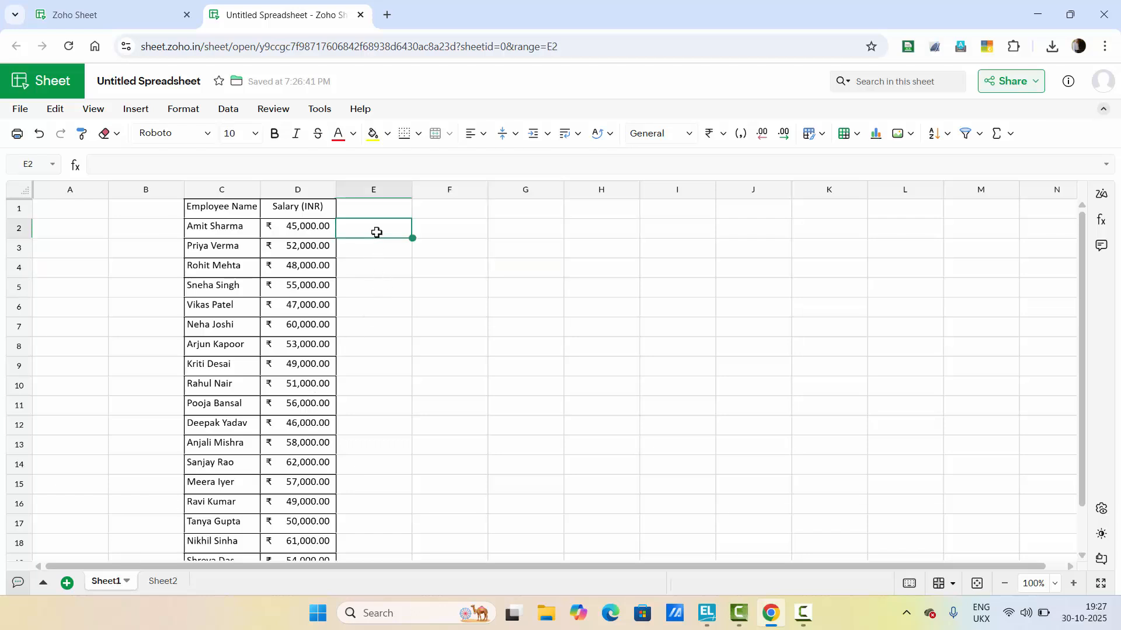
{"action": "type", "text": "="}
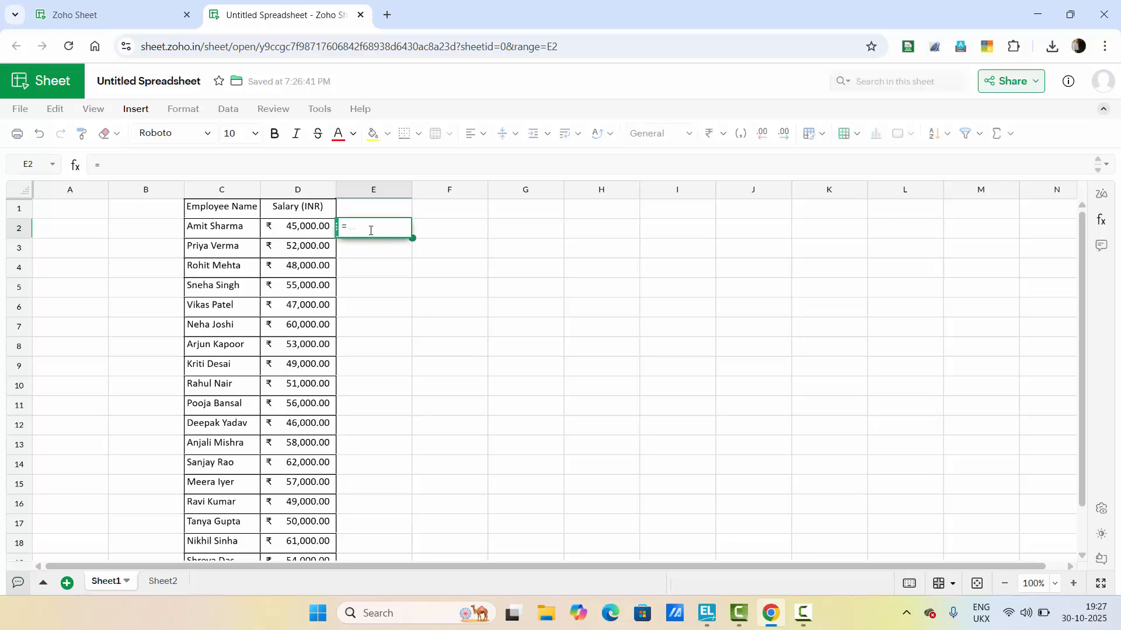
{"action": "left_click", "coordinate": [306, 231]}
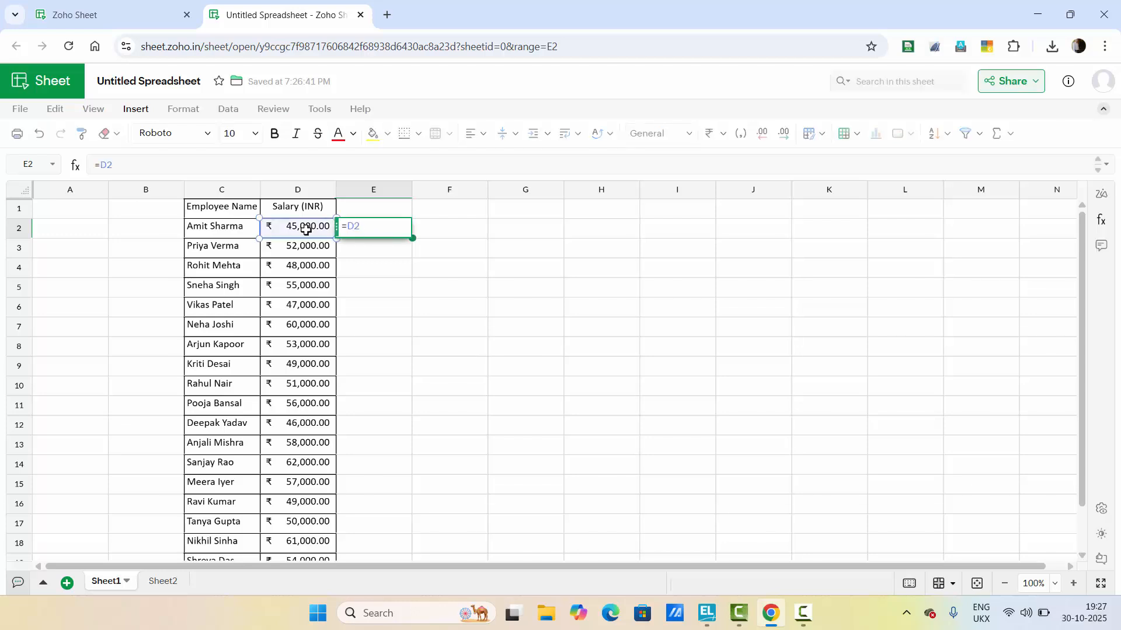
{"action": "type", "text": "*"}
{"action": "left_click", "coordinate": [163, 581]}
{"action": "left_click", "coordinate": [318, 306]}
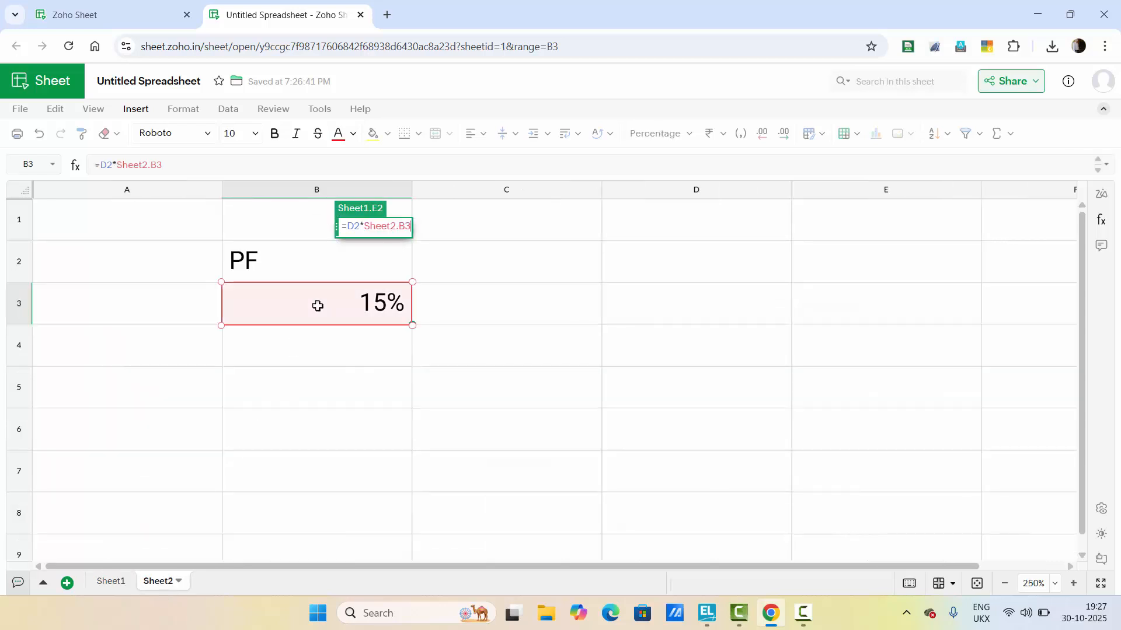
{"action": "key", "text": "Return"}
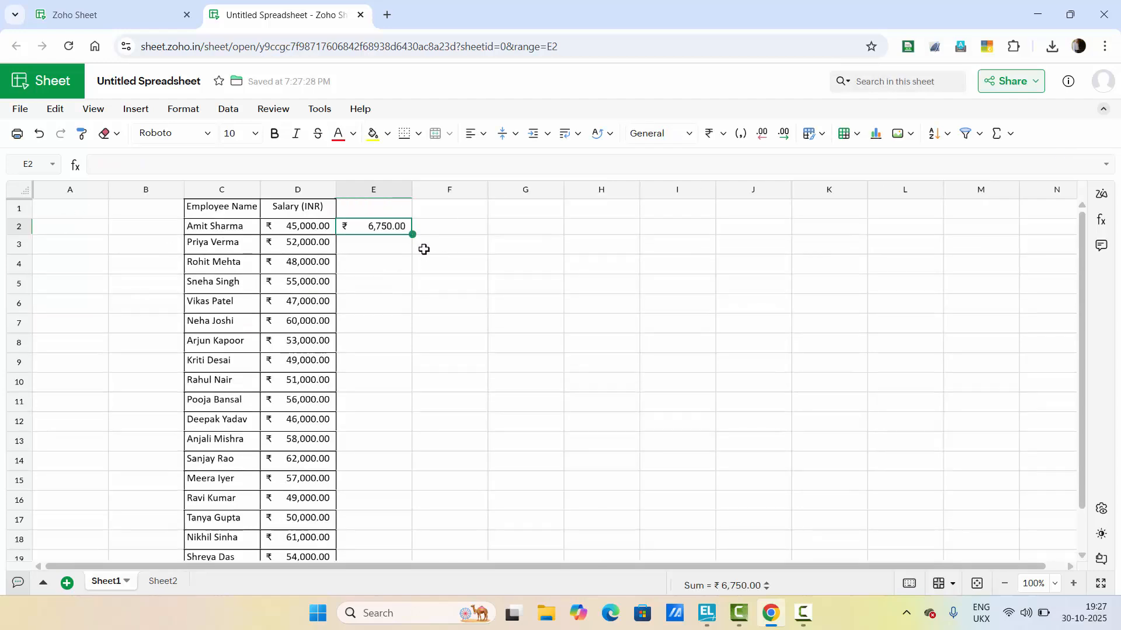
Fill the E2 formula down to E21 and compare the references in E2 and E3 with the PF rate cell on Sheet2
{"action": "double_click", "coordinate": [411, 234]}
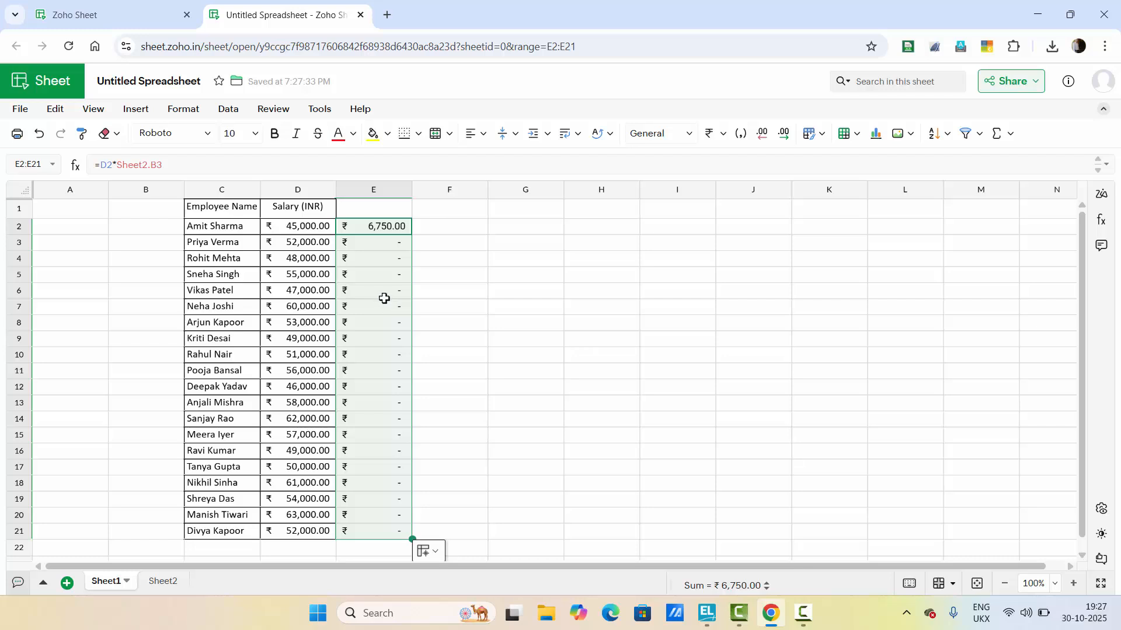
{"action": "left_click", "coordinate": [372, 231]}
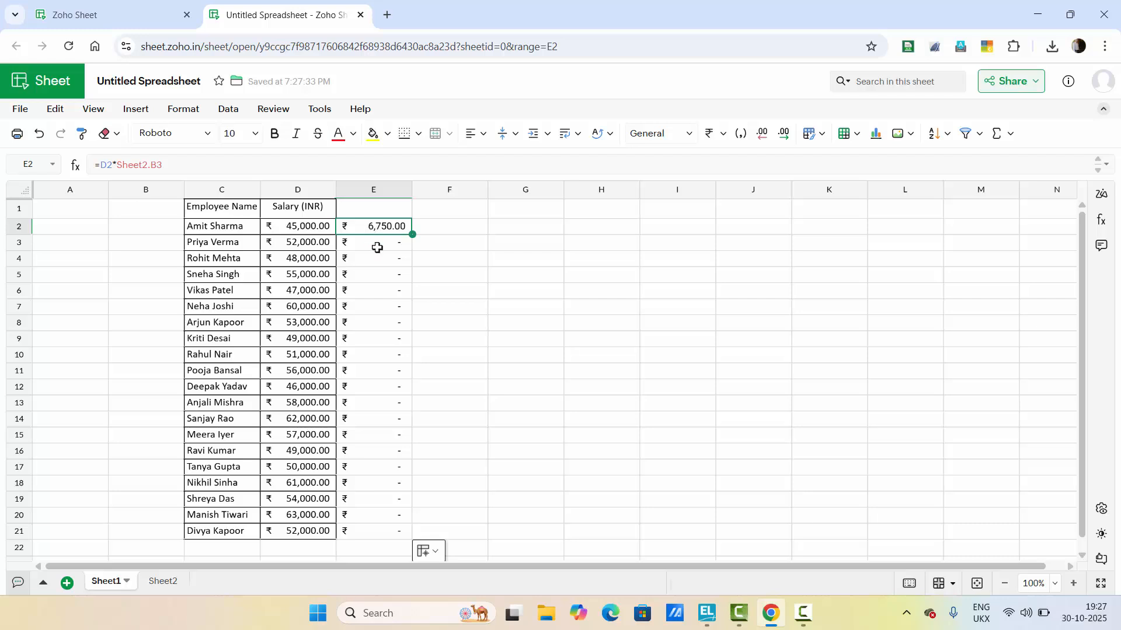
{"action": "left_click", "coordinate": [375, 246]}
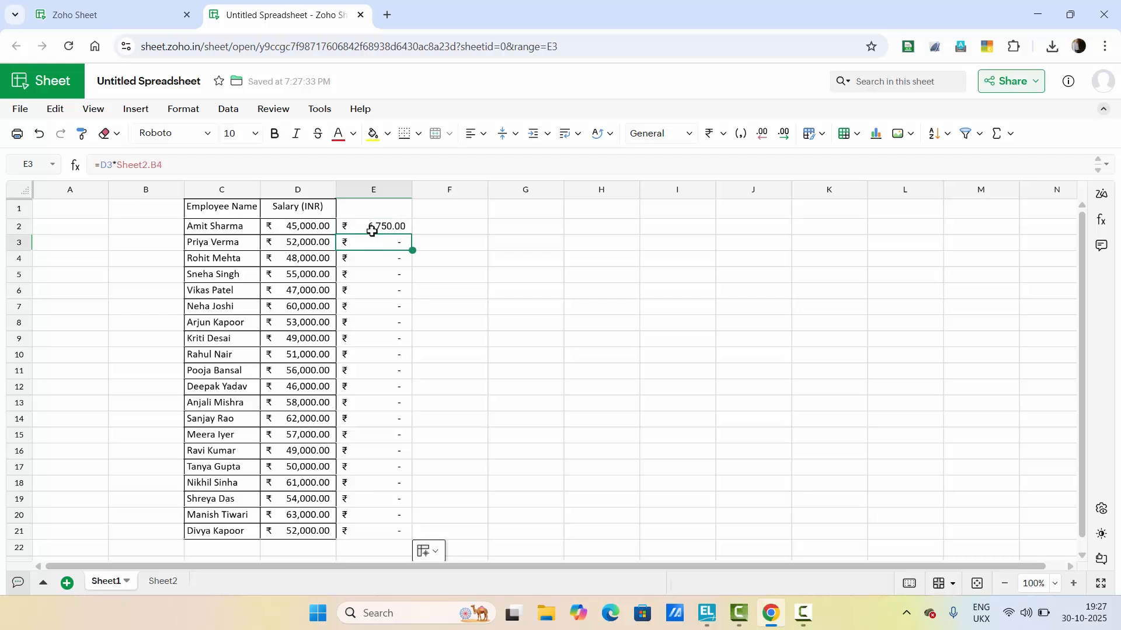
{"action": "left_click", "coordinate": [370, 227]}
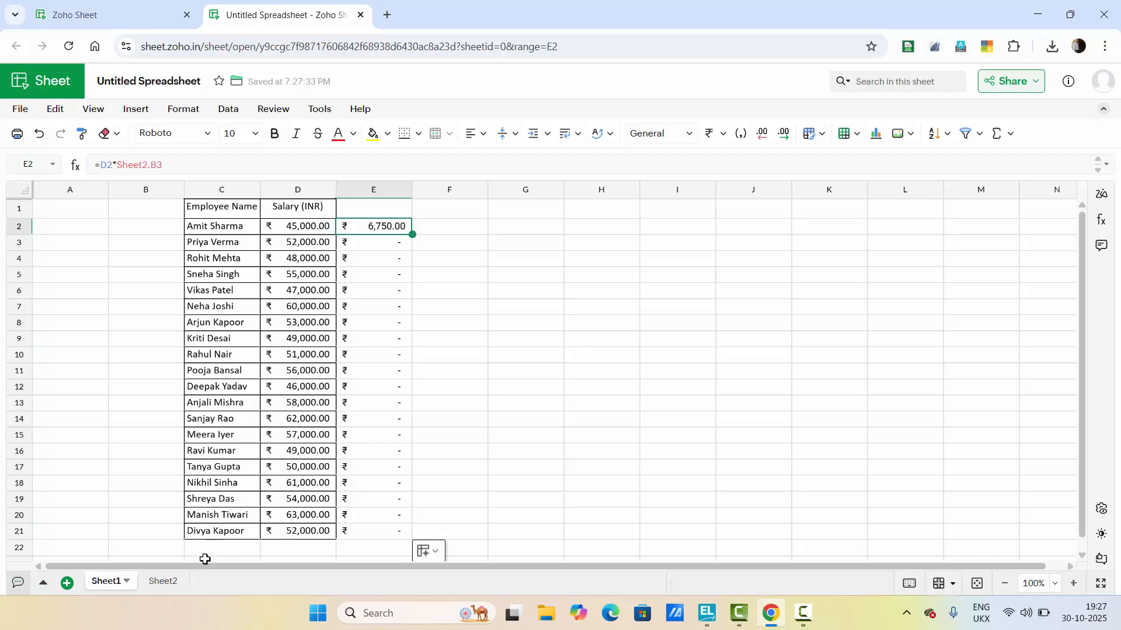
{"action": "left_click", "coordinate": [163, 581]}
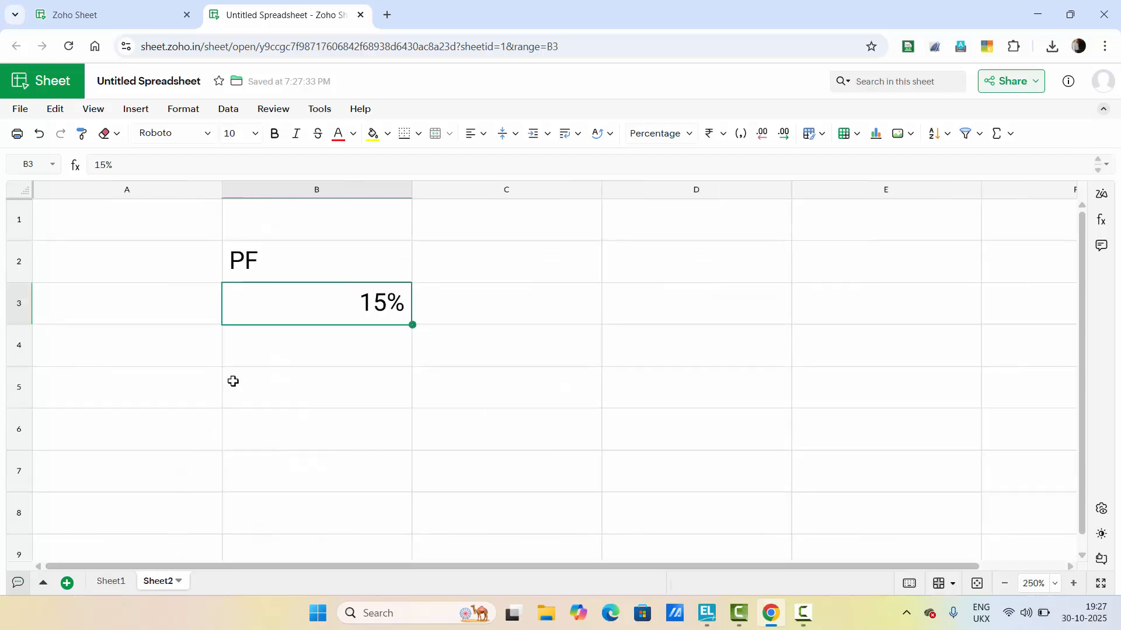
{"action": "left_click", "coordinate": [111, 581]}
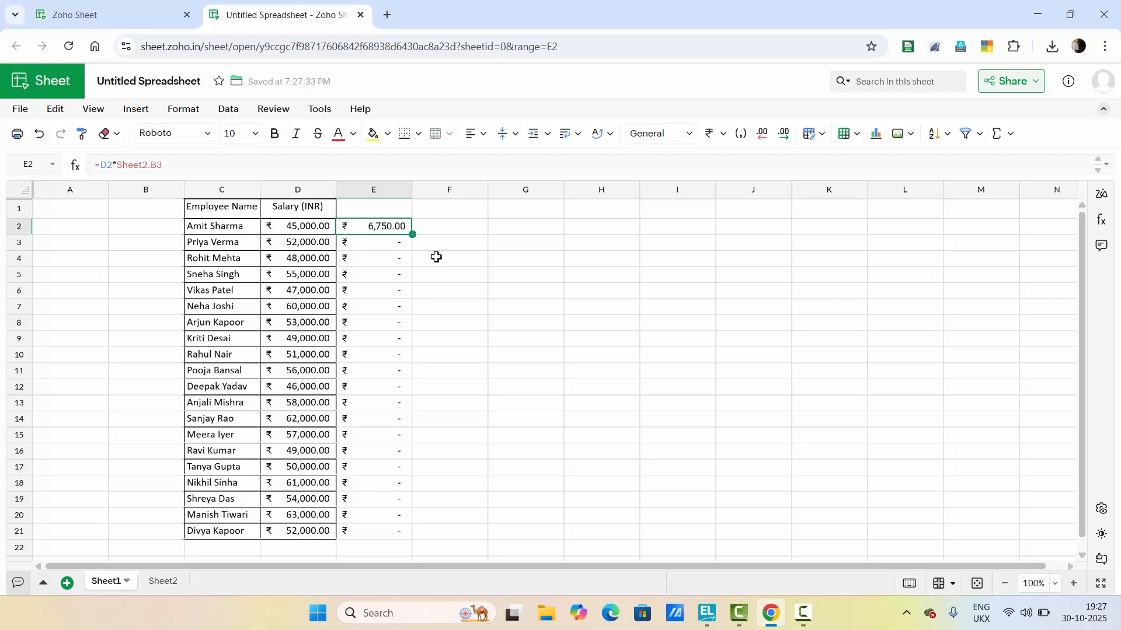
Lock the row of the PF rate reference in E2 as =D2*Sheet2.B$3 and fill the formula down to E21
{"action": "key", "text": "F2"}
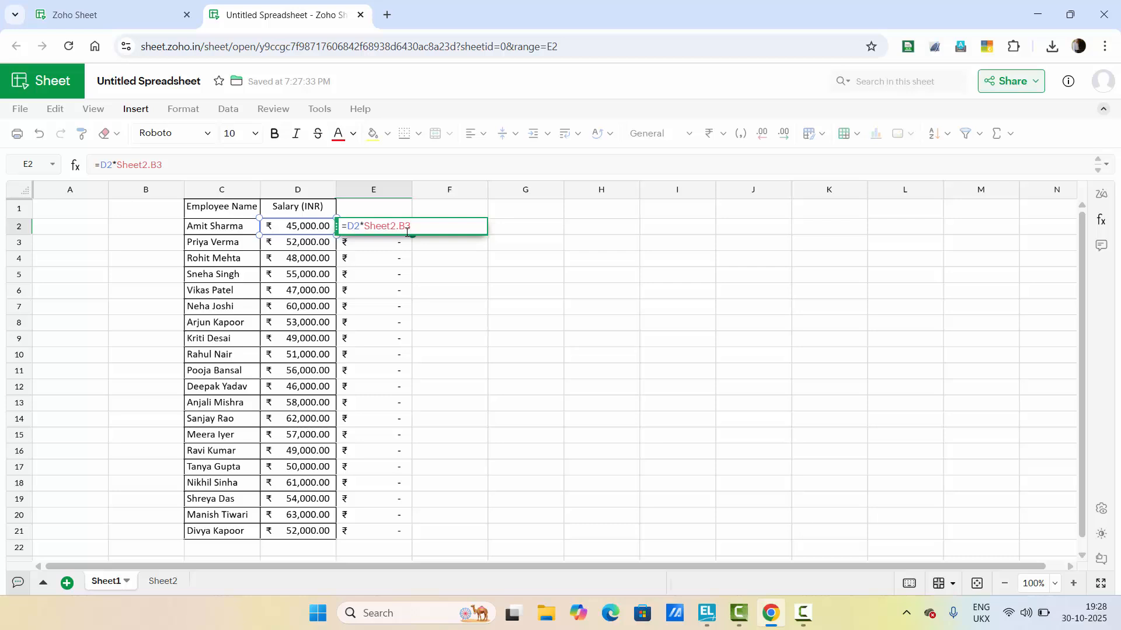
{"action": "type", "text": "$"}
{"action": "key", "text": "Return"}
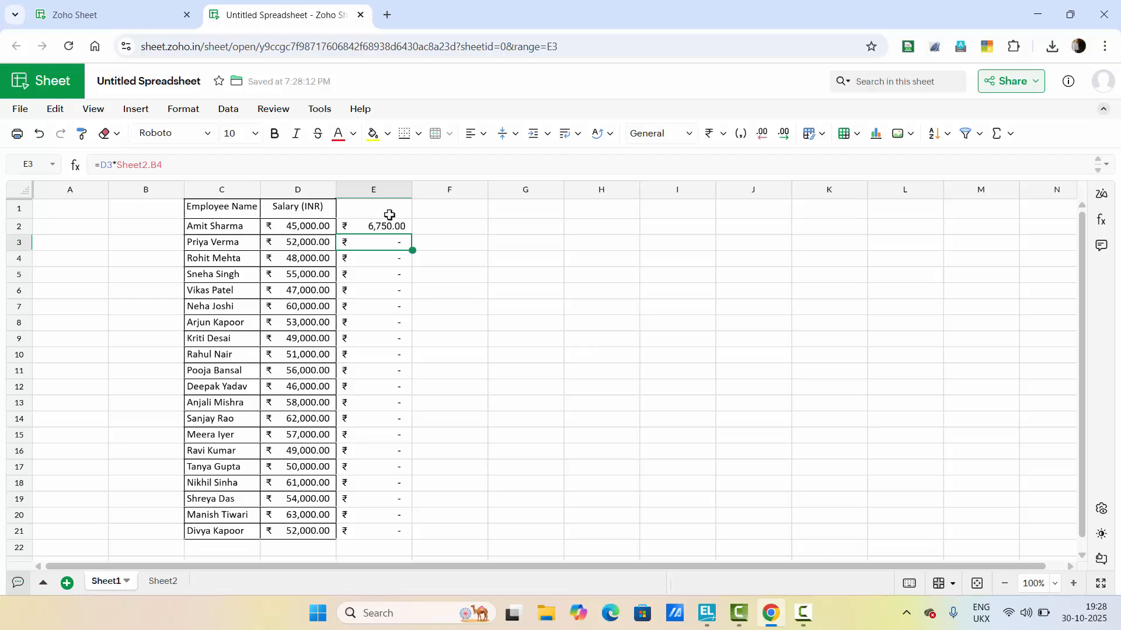
{"action": "left_click", "coordinate": [394, 226]}
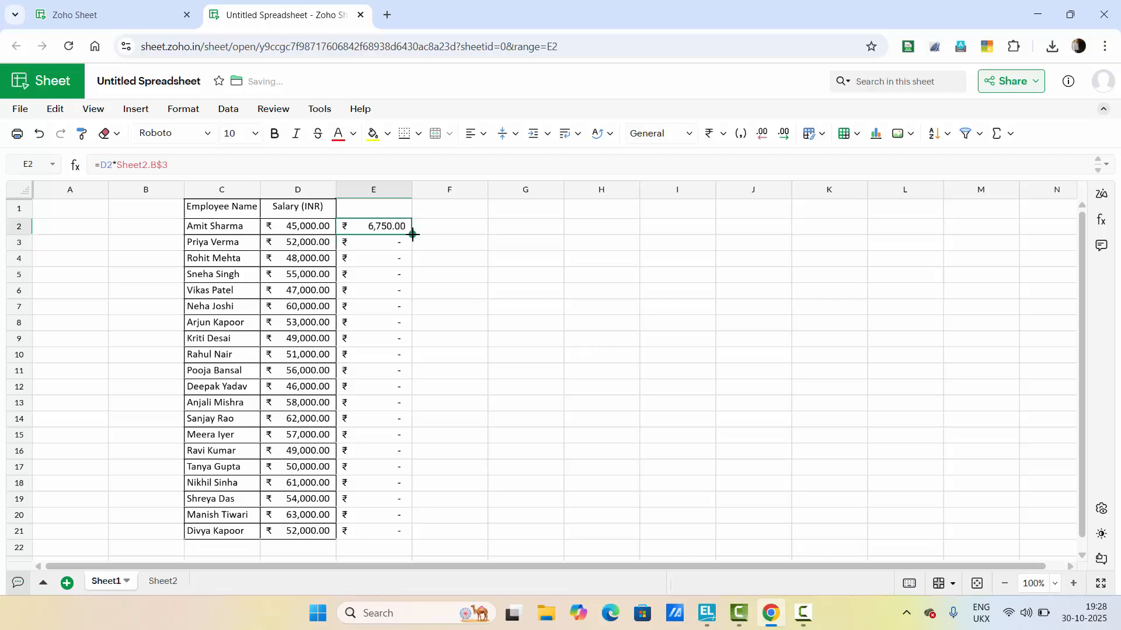
{"action": "double_click", "coordinate": [412, 235]}
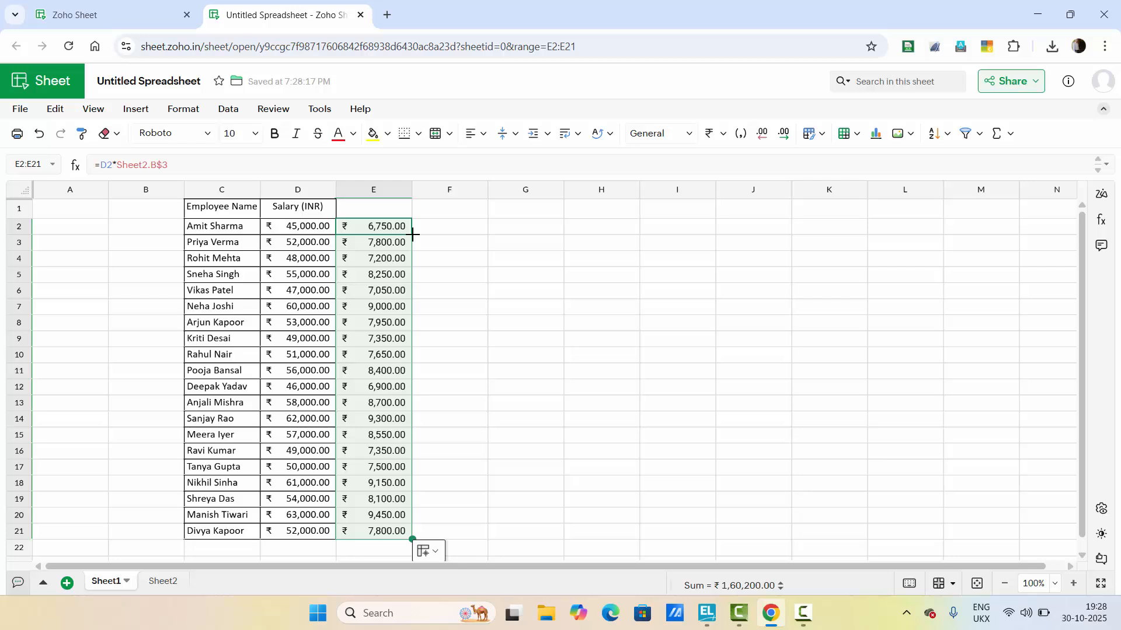
Enter the header PF Amount in cell E1 above the calculated column
{"action": "left_click", "coordinate": [391, 211]}
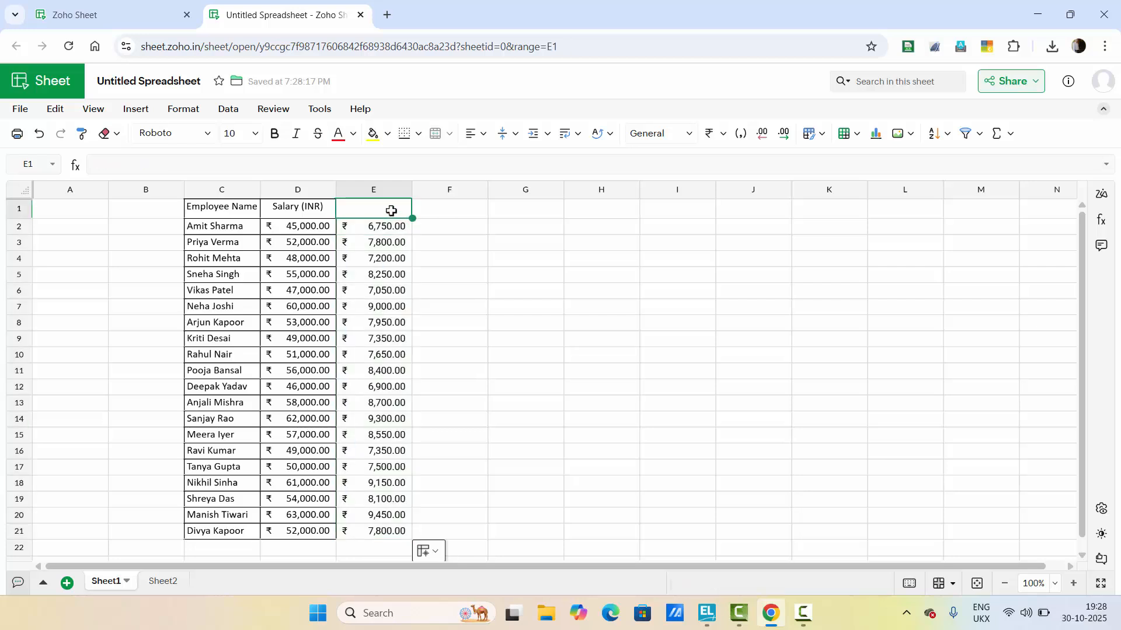
{"action": "type", "text": "PF A"}
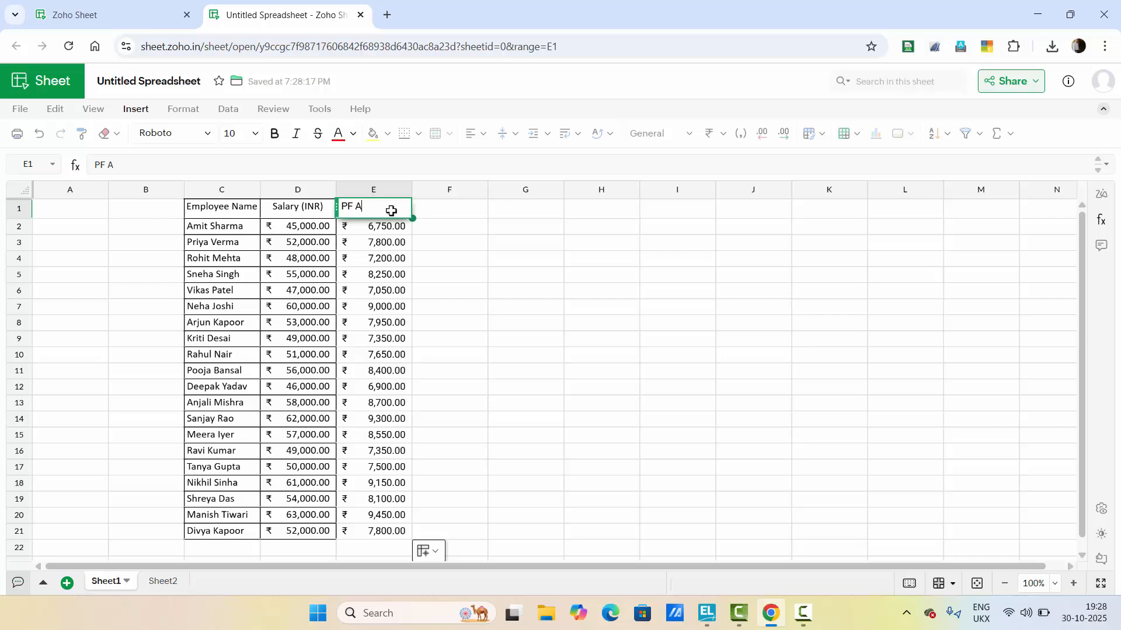
{"action": "type", "text": "mount"}
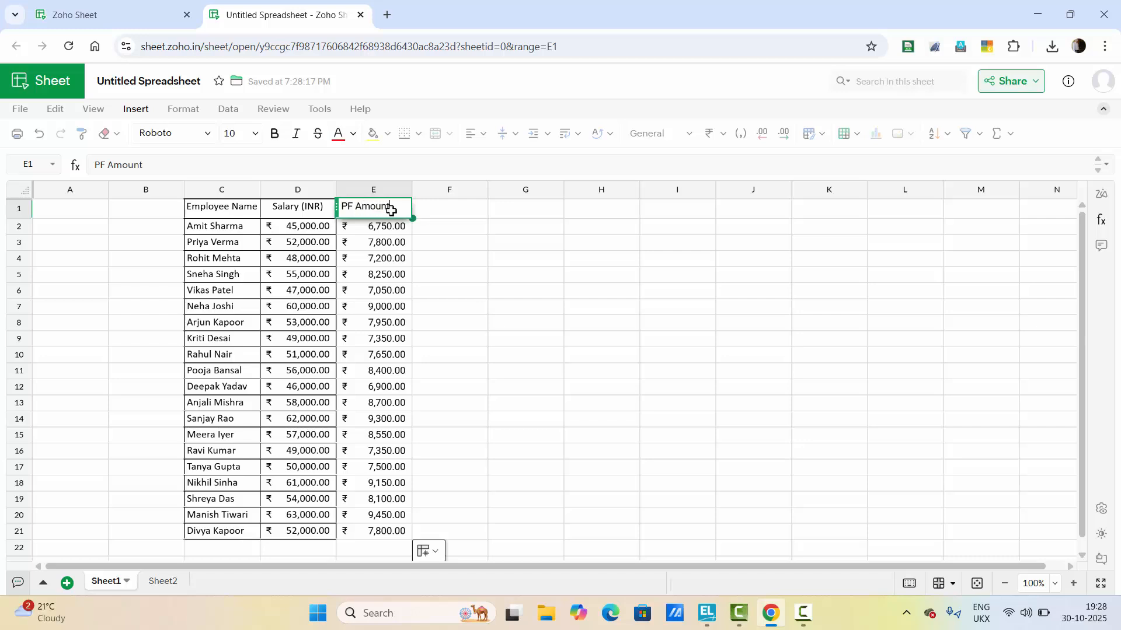
{"action": "left_click", "coordinate": [568, 278]}
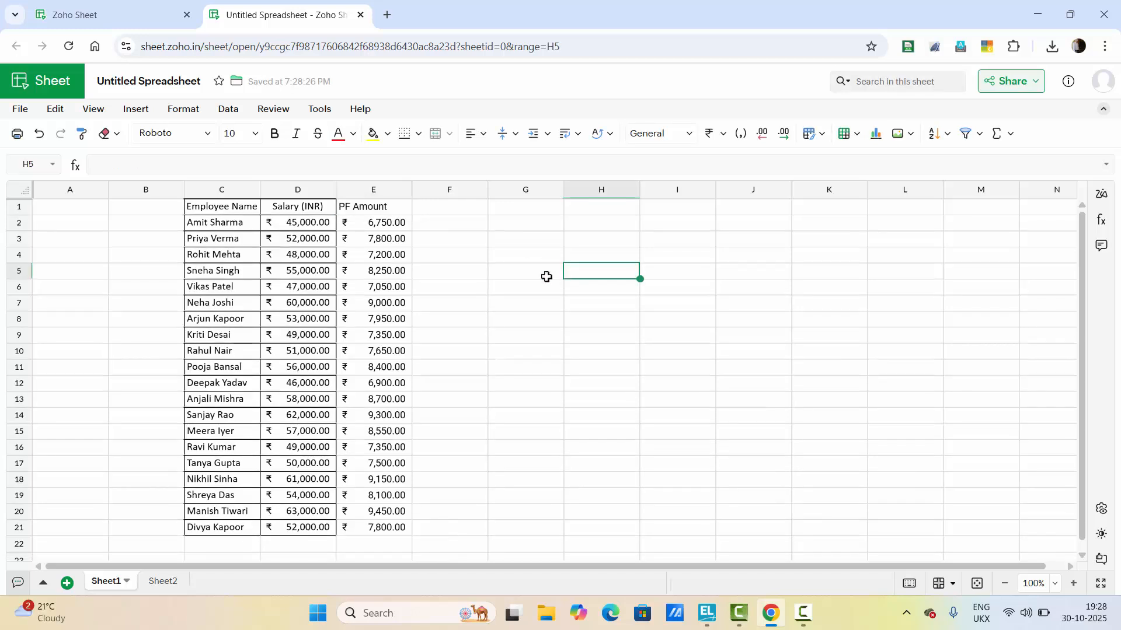
Apply all borders to the whole table in C1:E21, including the PF Amount column
{"action": "left_click", "coordinate": [385, 228]}
{"action": "key", "text": "ctrl+a"}
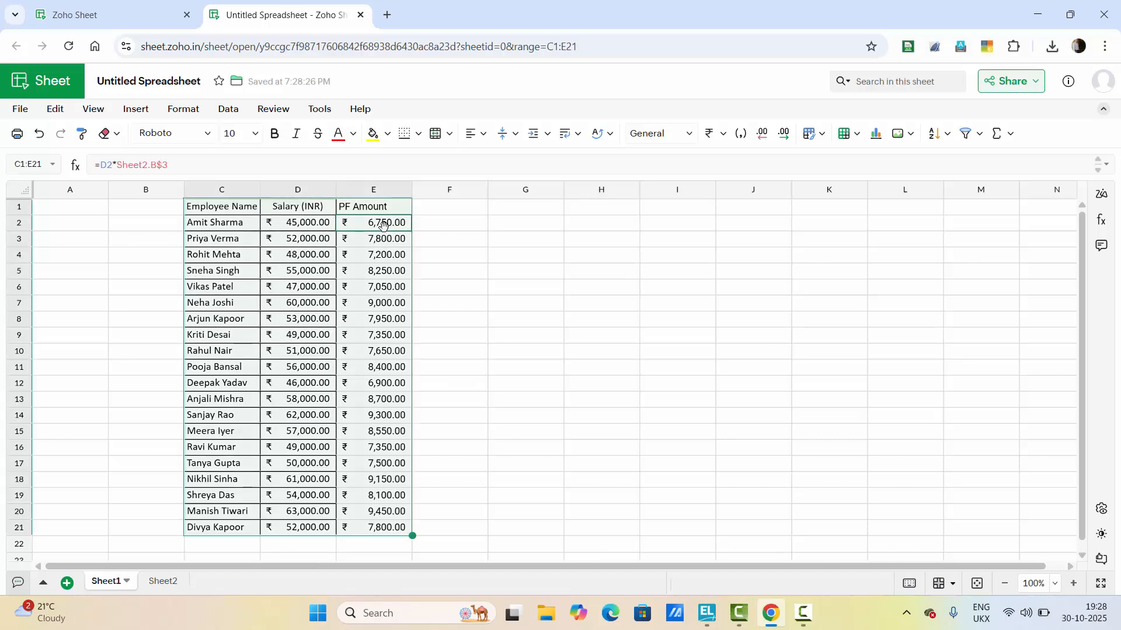
{"action": "key", "text": "alt"}
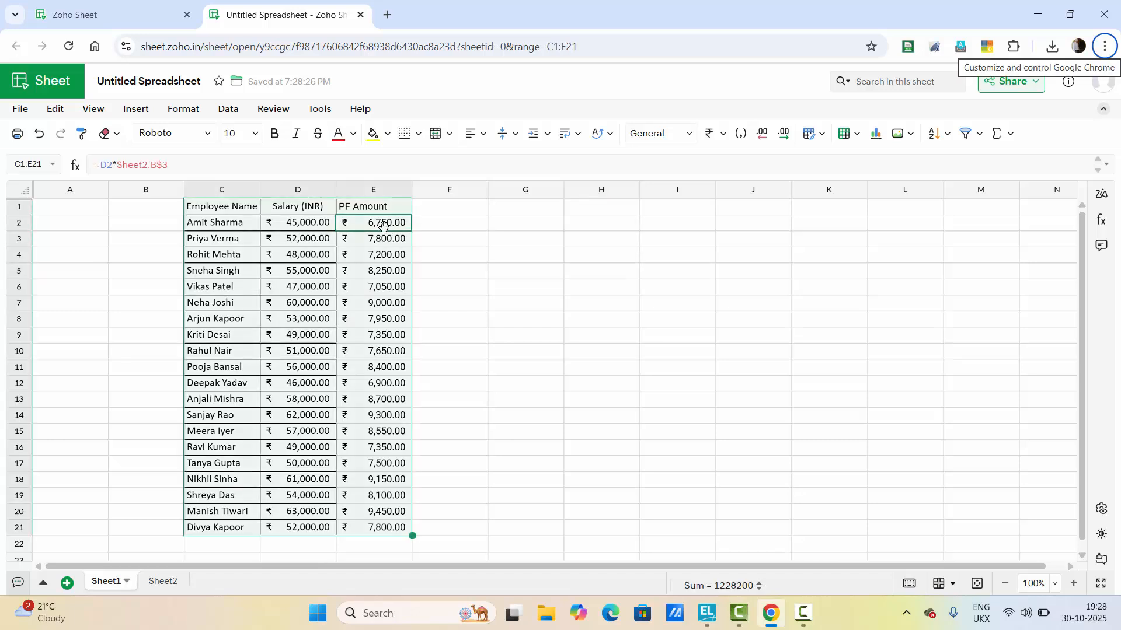
{"action": "left_click", "coordinate": [420, 135]}
{"action": "left_click", "coordinate": [420, 135]}
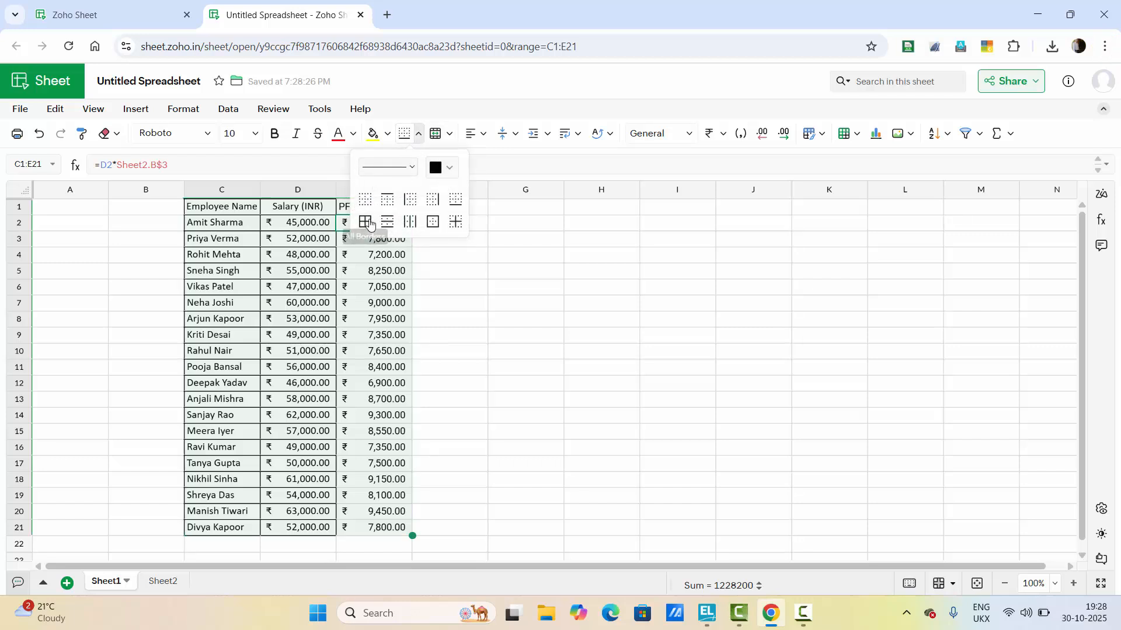
{"action": "left_click", "coordinate": [369, 224]}
{"action": "left_click", "coordinate": [514, 350]}
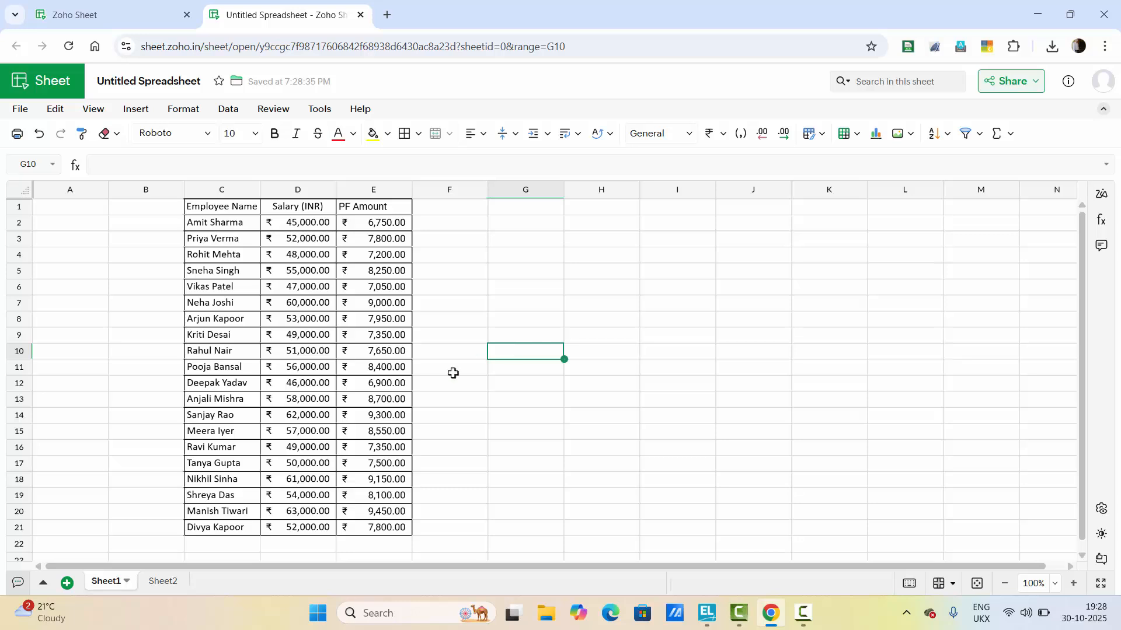
{"action": "left_click", "coordinate": [164, 584]}
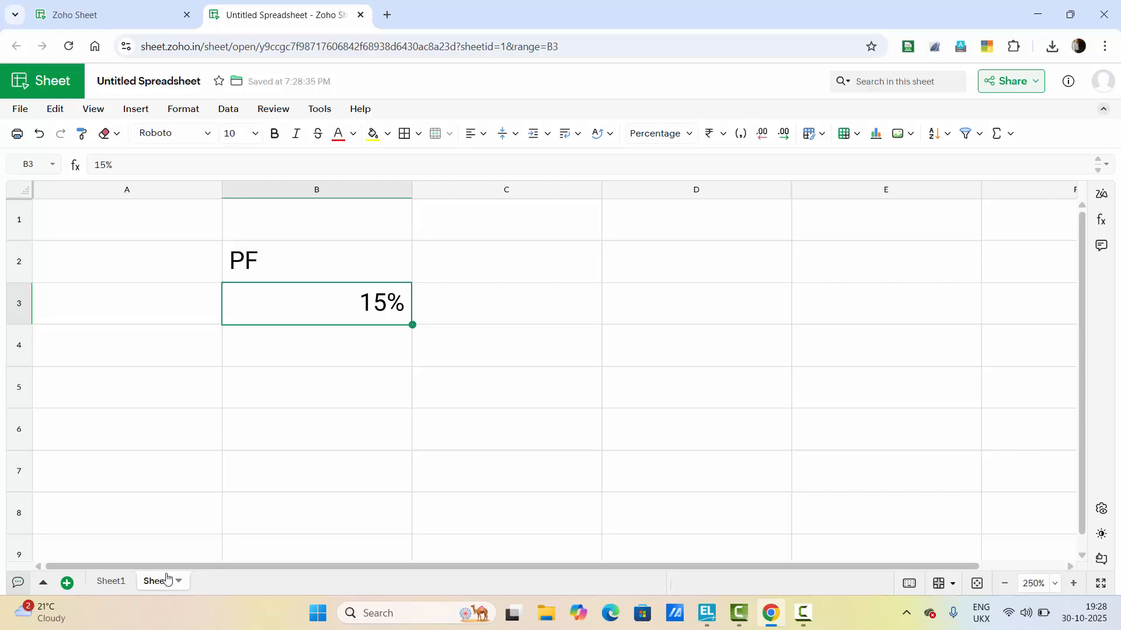
{"action": "left_click", "coordinate": [124, 580]}
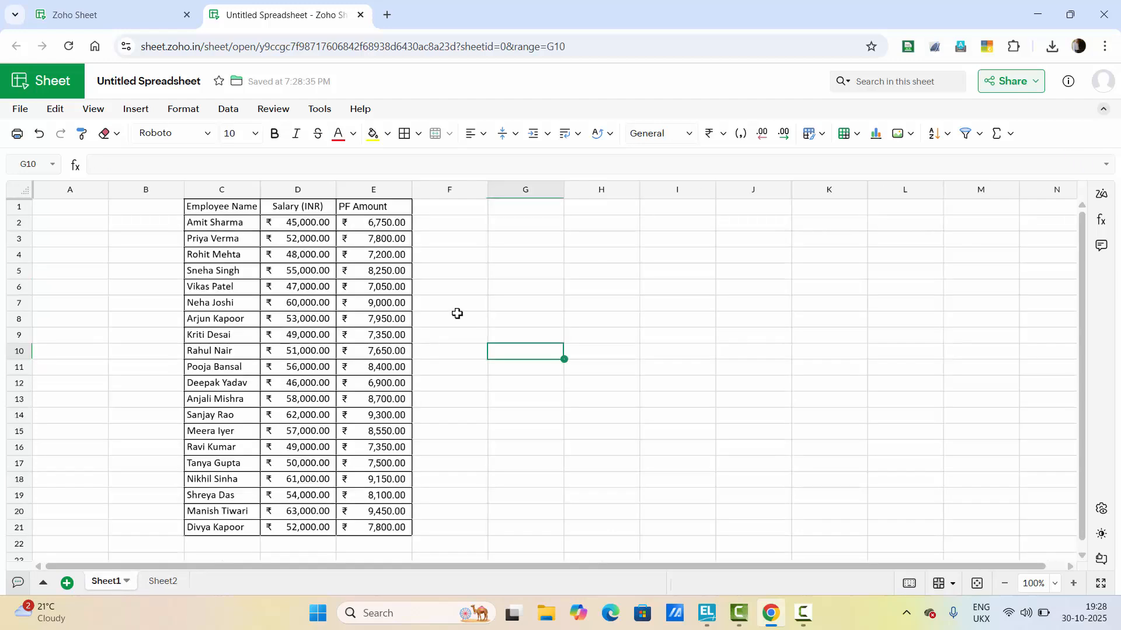
{"action": "left_click", "coordinate": [455, 315]}
Fill the header cells C1:E1 with yellow and make their text bold
{"action": "left_click_drag", "start_coordinate": [238, 211], "coordinate": [362, 177]}
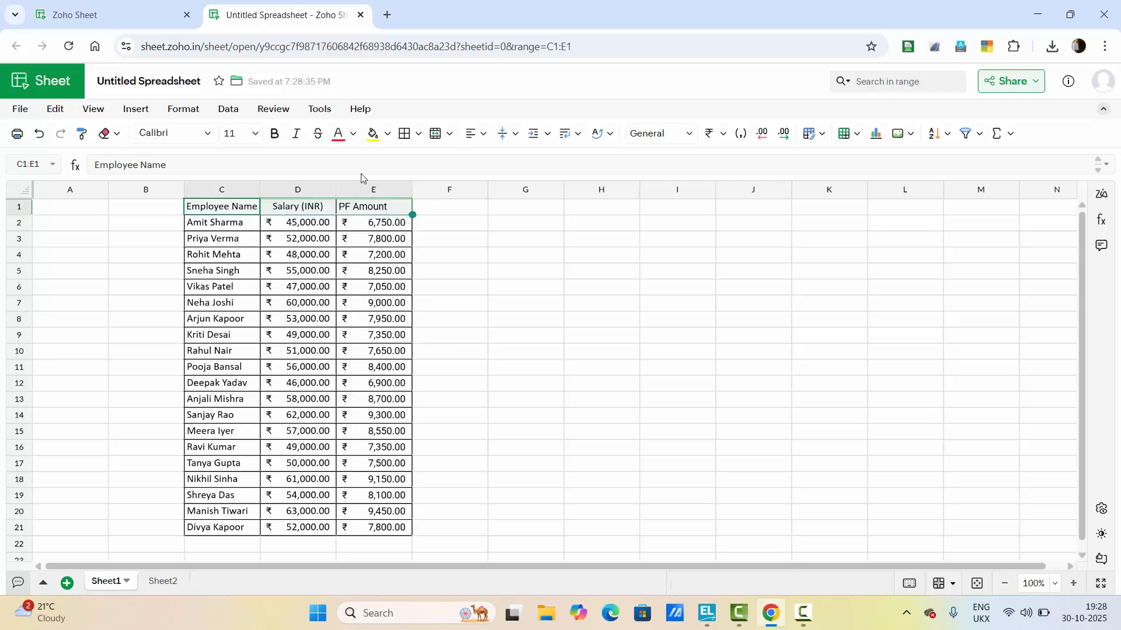
{"action": "left_click", "coordinate": [371, 133]}
{"action": "left_click", "coordinate": [476, 310]}
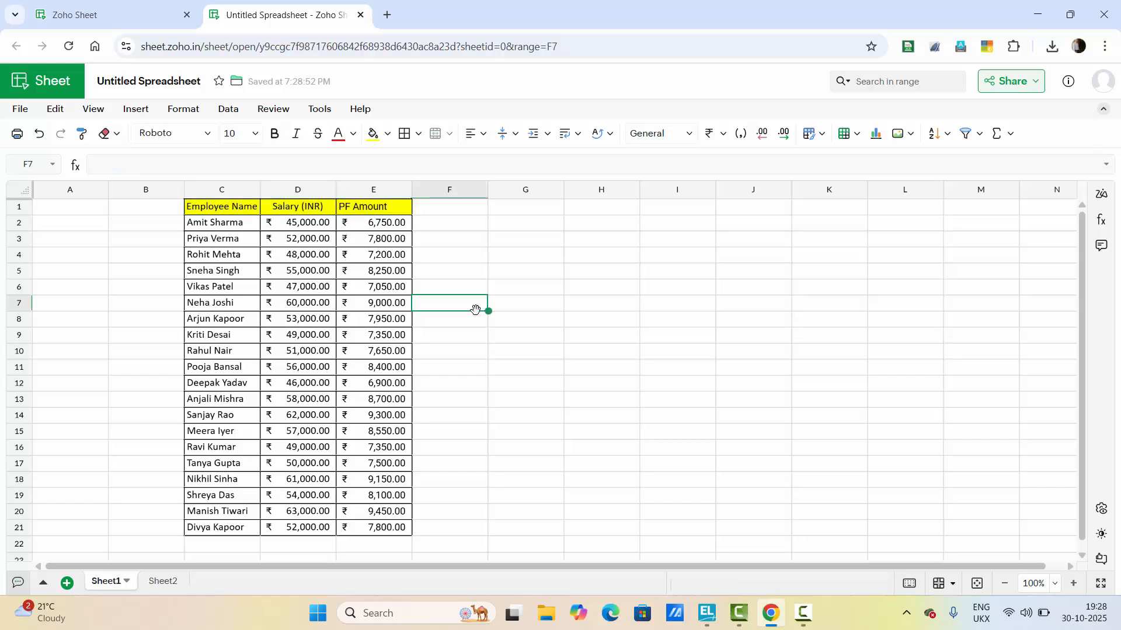
{"action": "left_click_drag", "start_coordinate": [395, 209], "coordinate": [213, 211]}
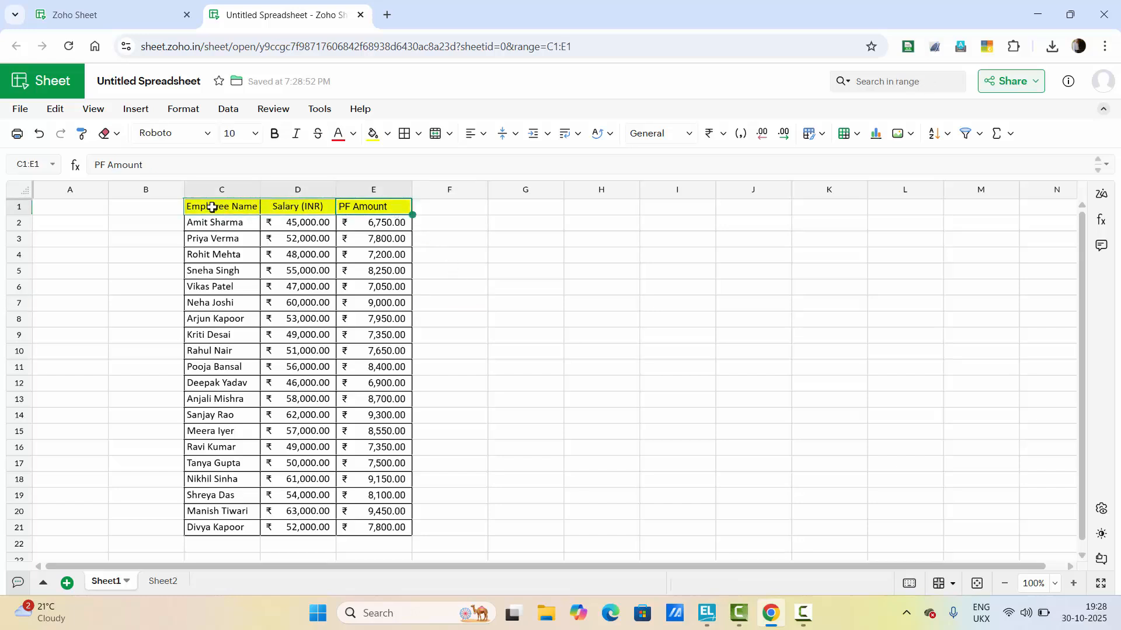
{"action": "left_click", "coordinate": [272, 136]}
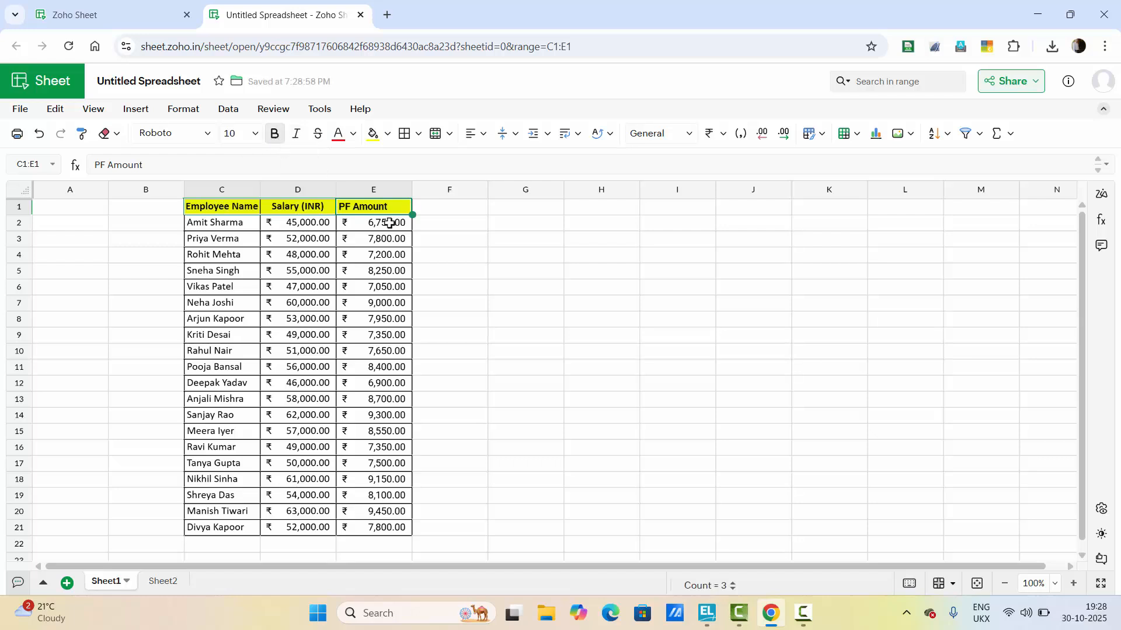
{"action": "left_click", "coordinate": [452, 272]}
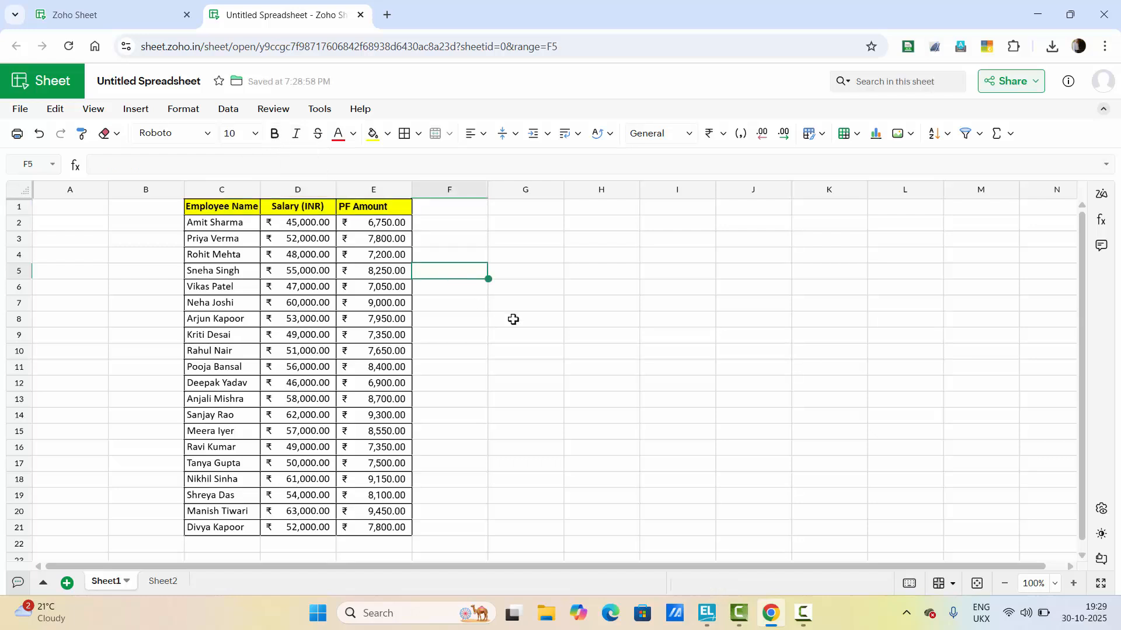